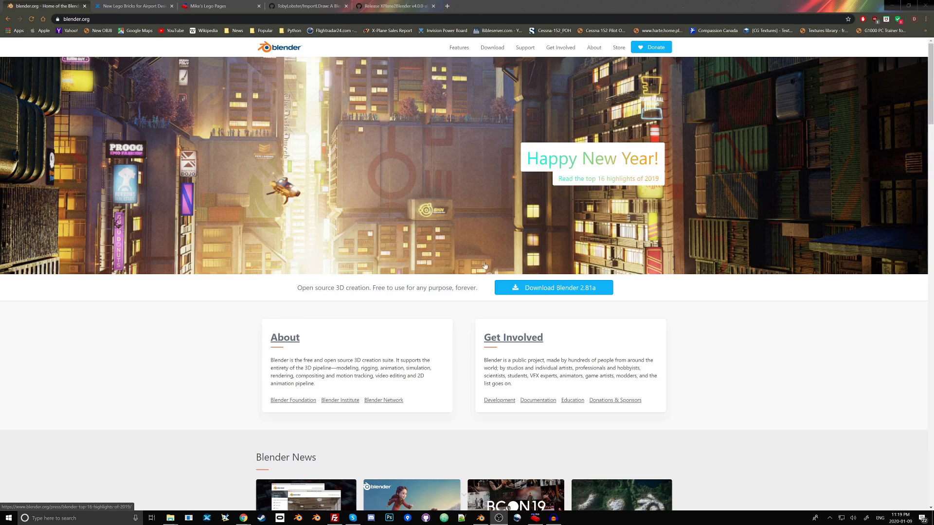
# Step: Start the Blender 2.81a download, then check the MLCad page and the ImportLDraw repository
pyautogui.click(560, 289)
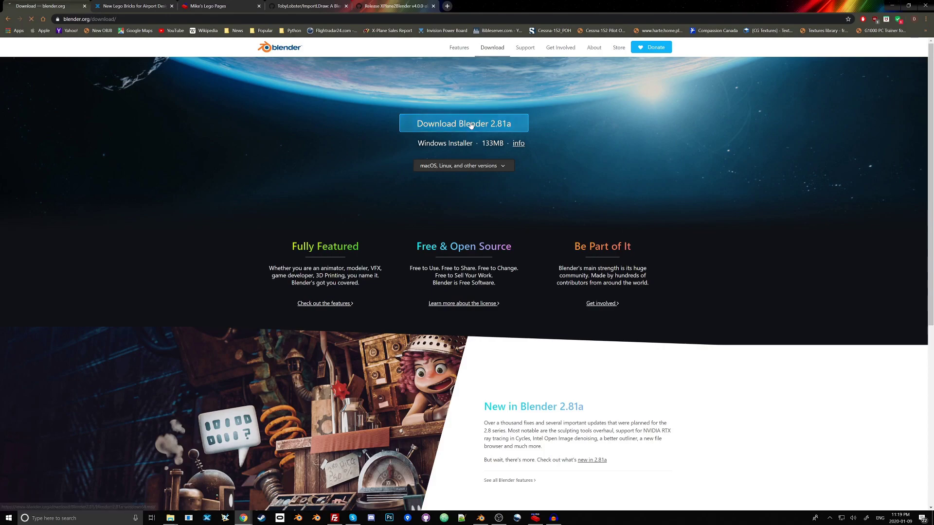
pyautogui.click(470, 125)
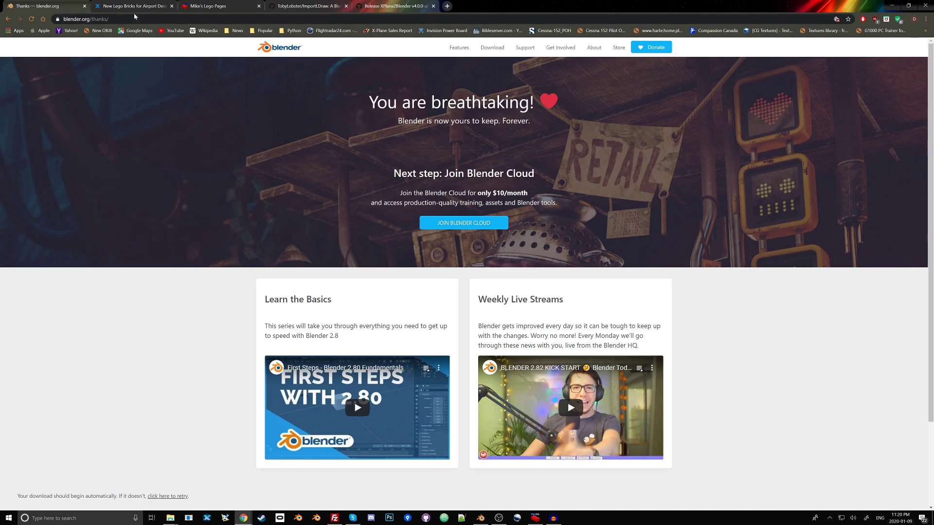
pyautogui.click(186, 7)
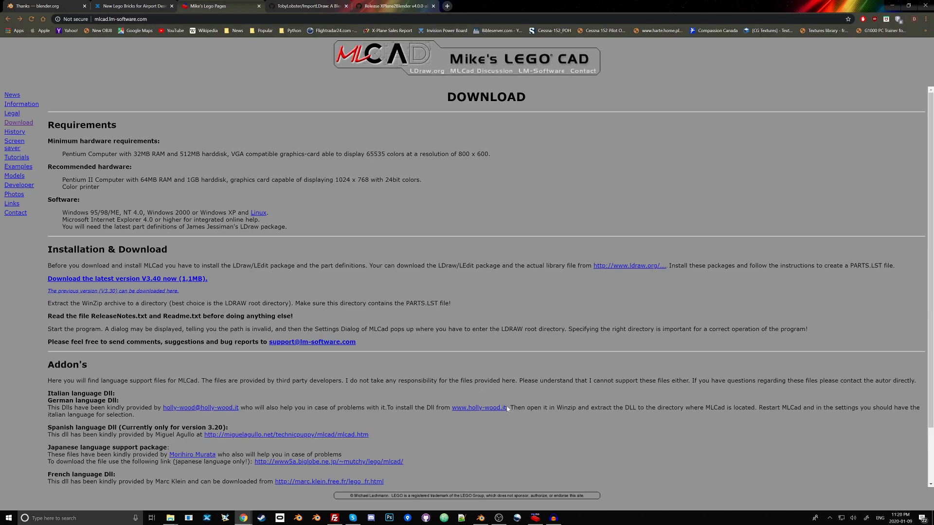
pyautogui.click(309, 6)
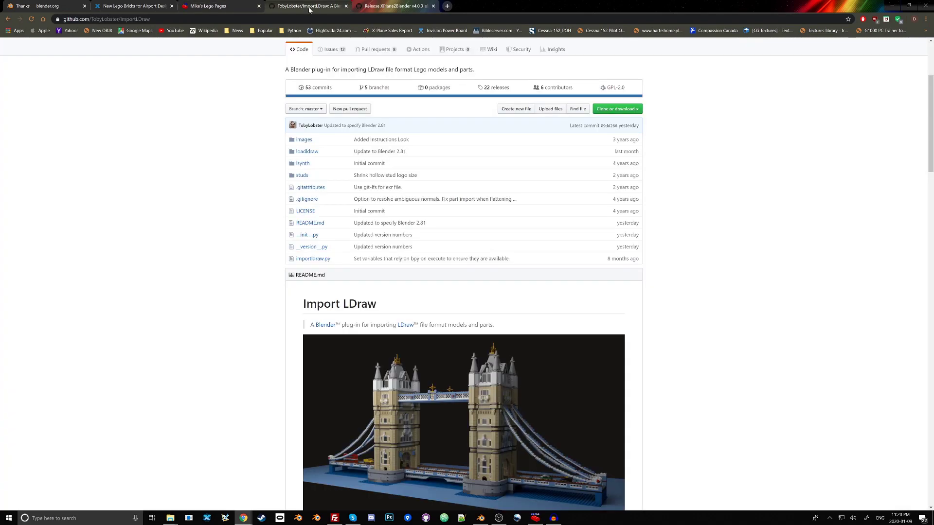
# Step: Download the ImportLDraw GitHub repository as a ZIP archive
pyautogui.scroll(1, 307, 71)
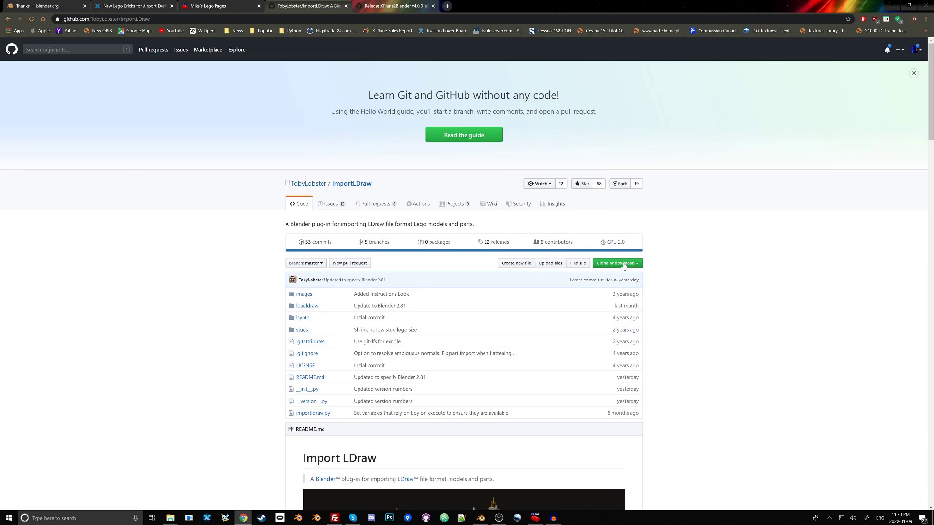
pyautogui.click(209, 7)
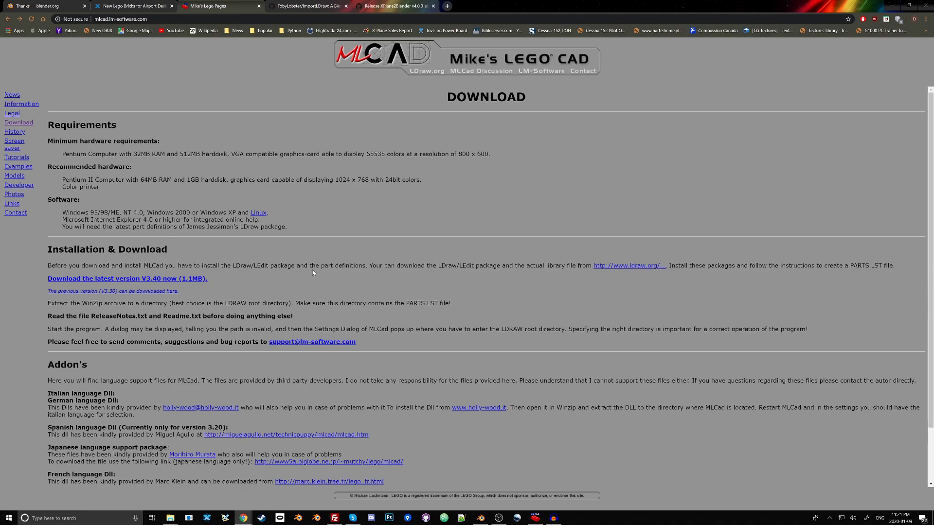
pyautogui.click(311, 6)
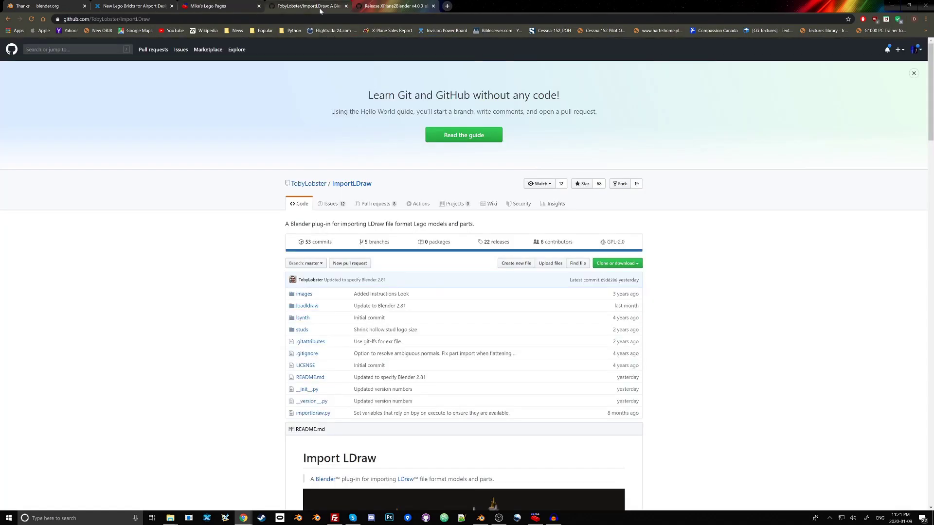
pyautogui.click(628, 264)
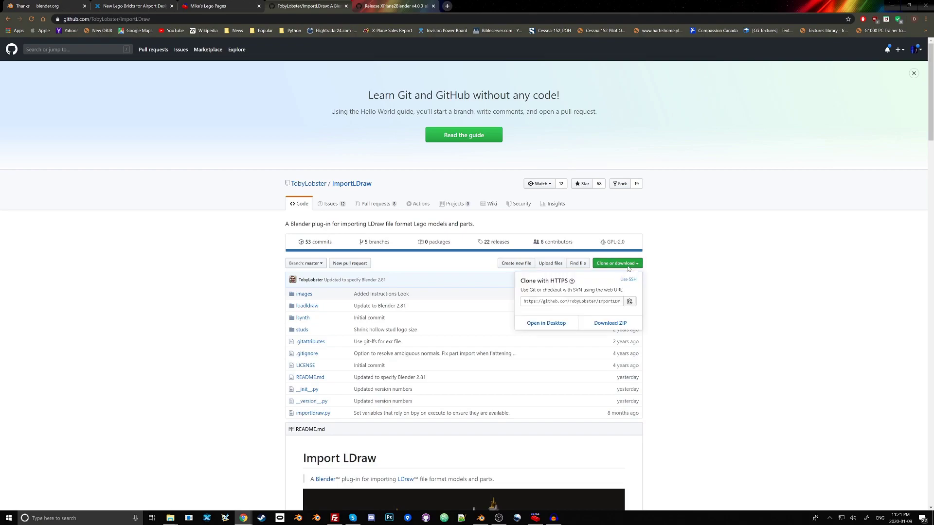
pyautogui.click(618, 322)
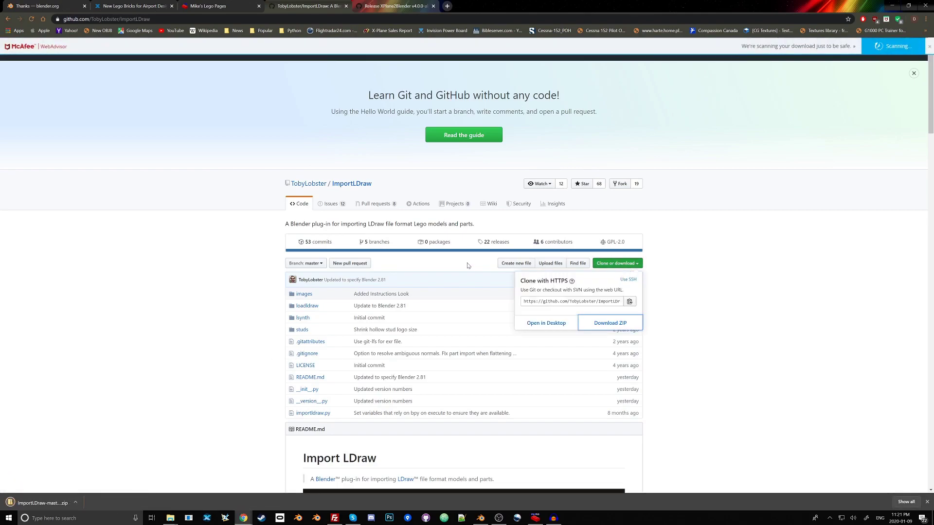
pyautogui.click(394, 5)
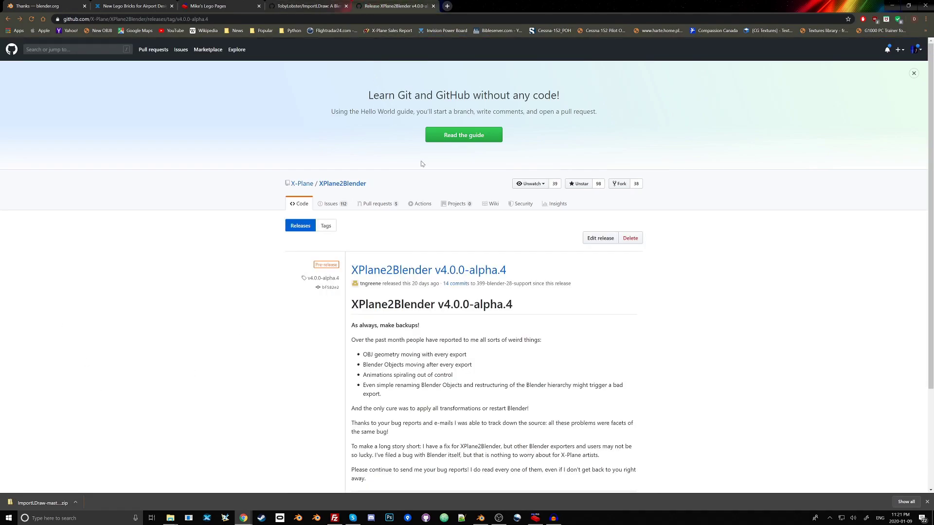
# Step: Download the io_xplane2blender zip from the XPlane2Blender v4.0.0-alpha.4 release assets
pyautogui.scroll(-3, 426, 188)
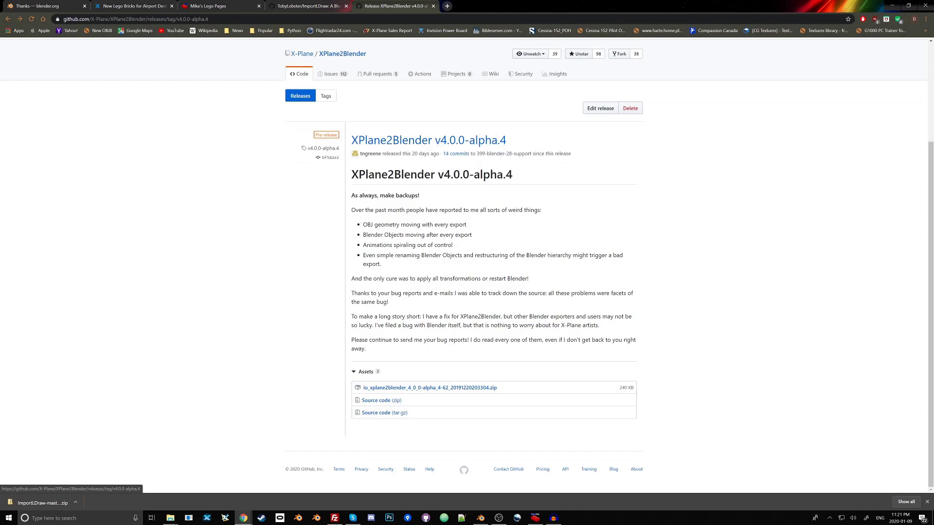
pyautogui.click(466, 388)
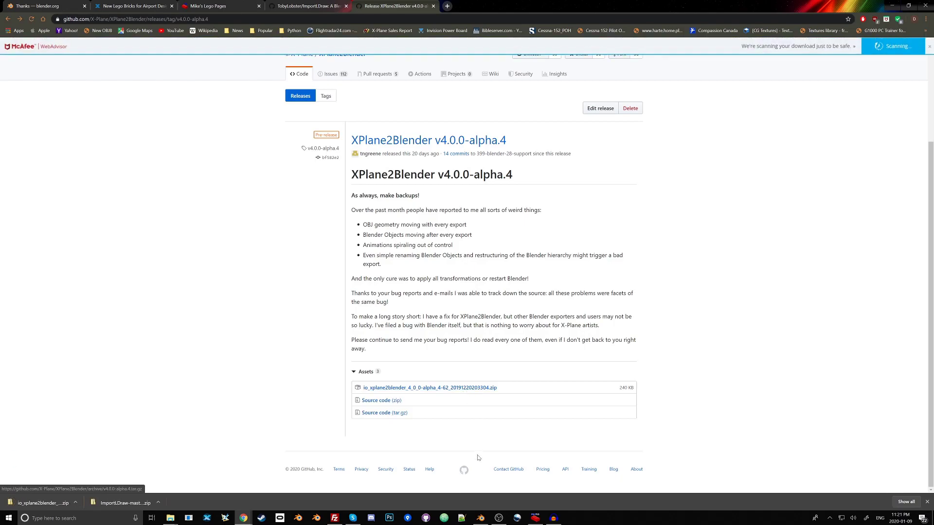
pyautogui.click(481, 518)
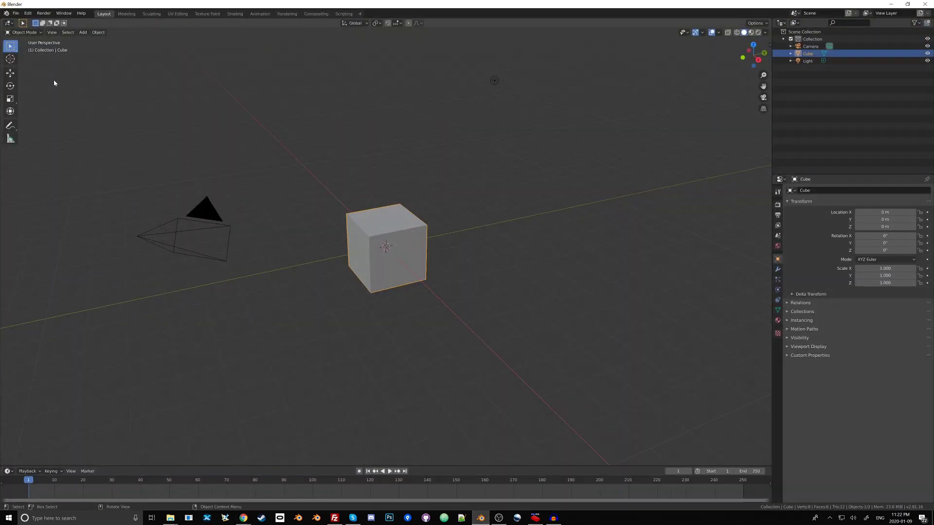
# Step: Install the ImportLDraw-master zip as an add-on from Blender Preferences, filtering files by 'ldr'
pyautogui.click(27, 13)
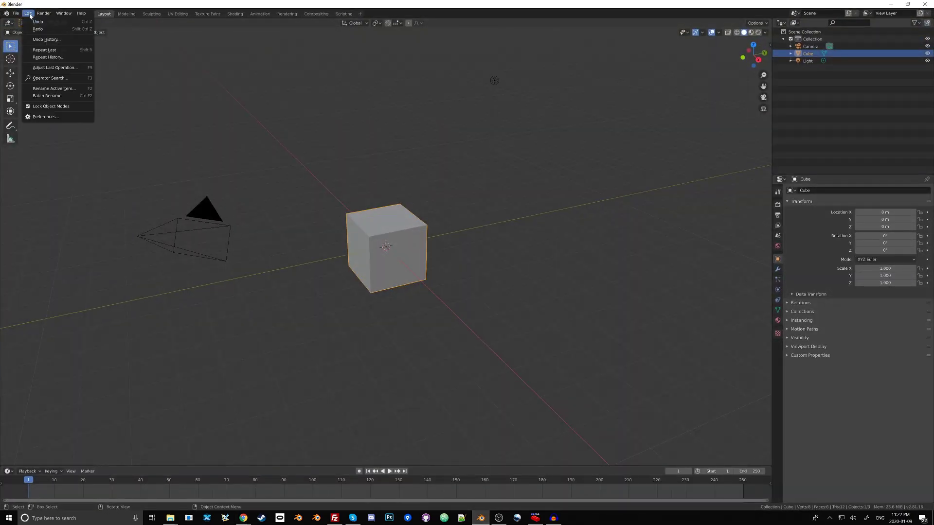
pyautogui.click(46, 117)
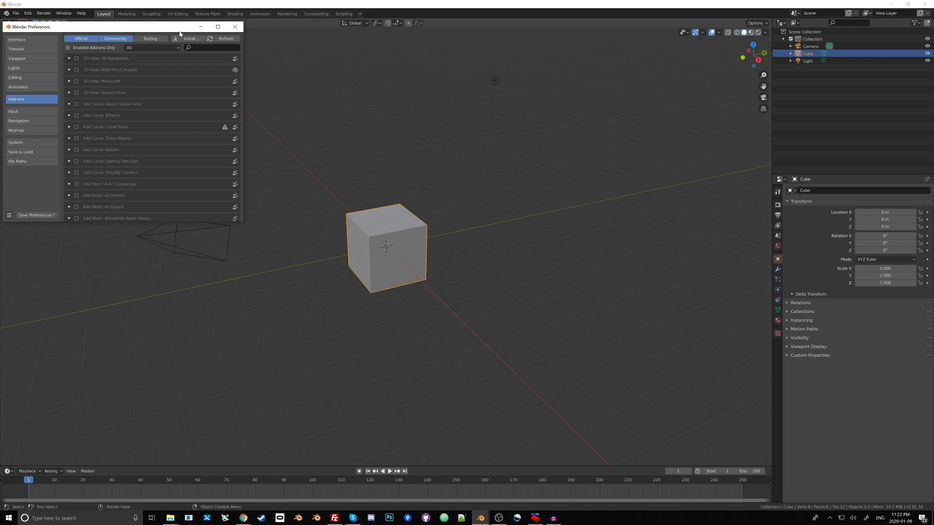
pyautogui.moveTo(294, 86); pyautogui.dragTo(334, 104)
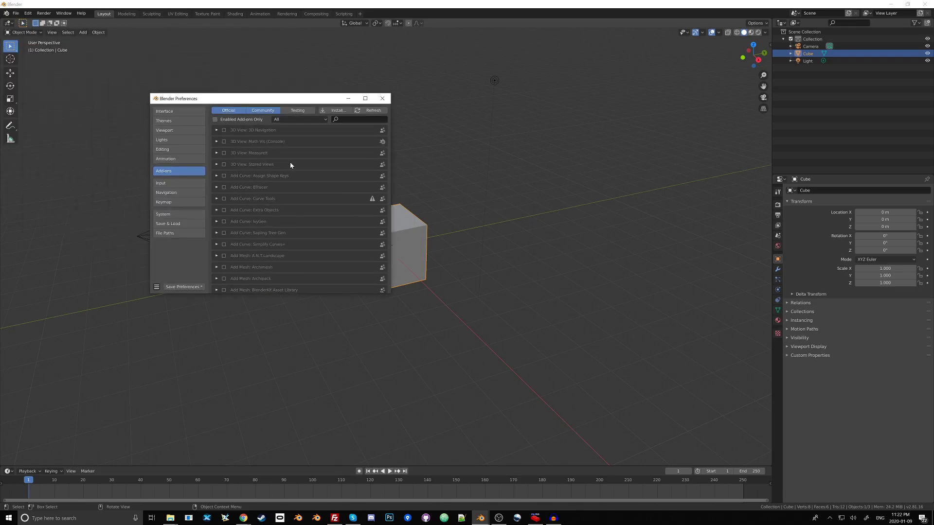
pyautogui.click(329, 111)
pyautogui.click(571, 168)
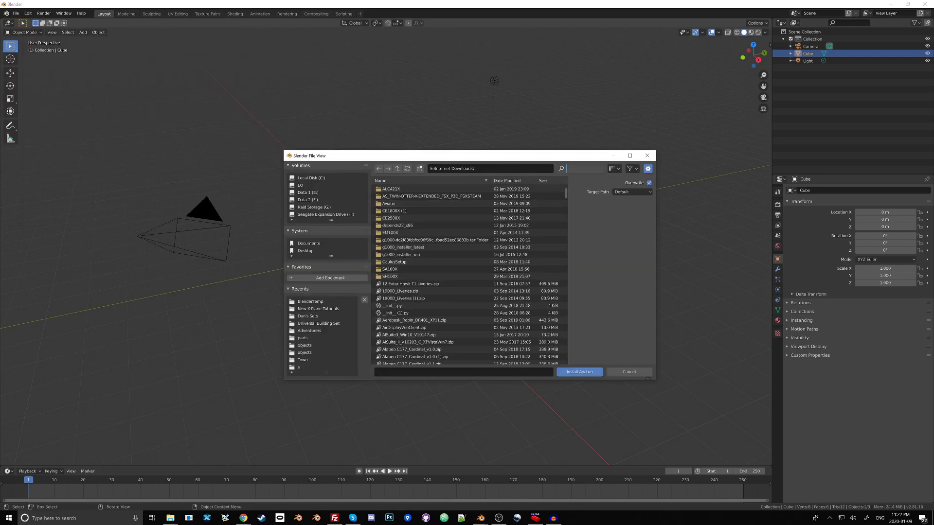
pyautogui.write('ldr')
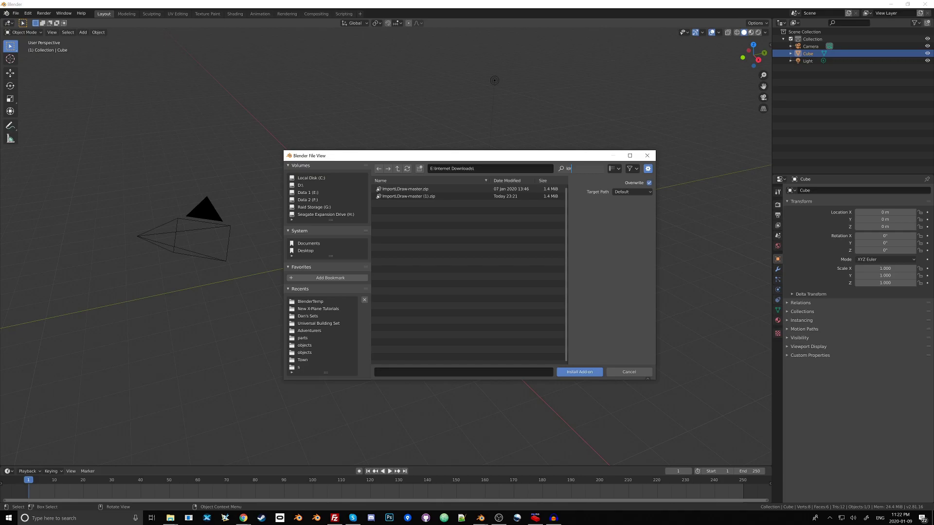
pyautogui.press('Return')
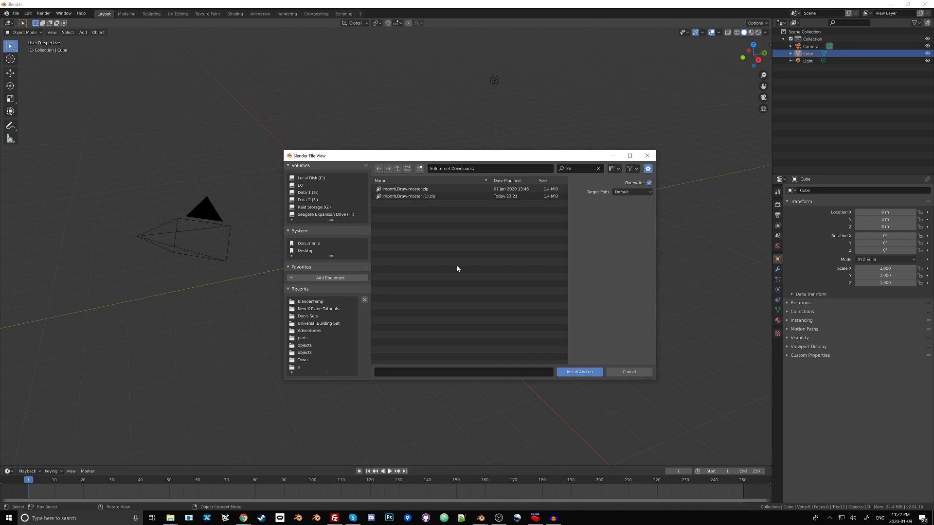
pyautogui.click(579, 372)
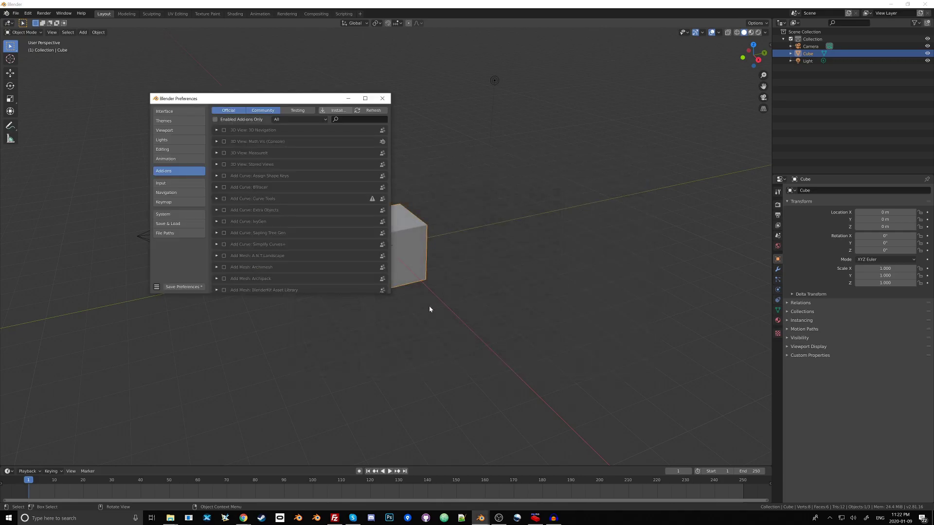
# Step: Search the add-ons list for 'ldra' and enable Import LDraw
pyautogui.scroll(-20, 270, 227)
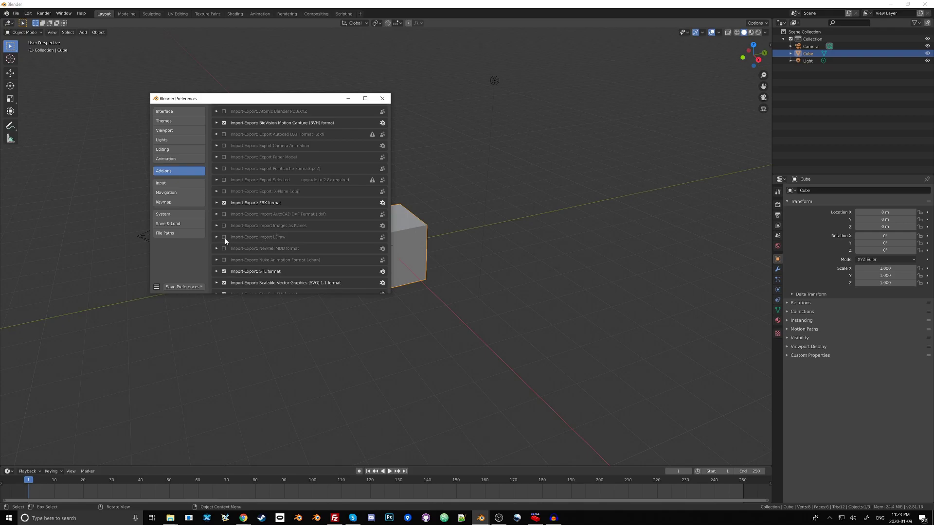
pyautogui.scroll(20, 226, 240)
pyautogui.click(350, 119)
pyautogui.write('ldra')
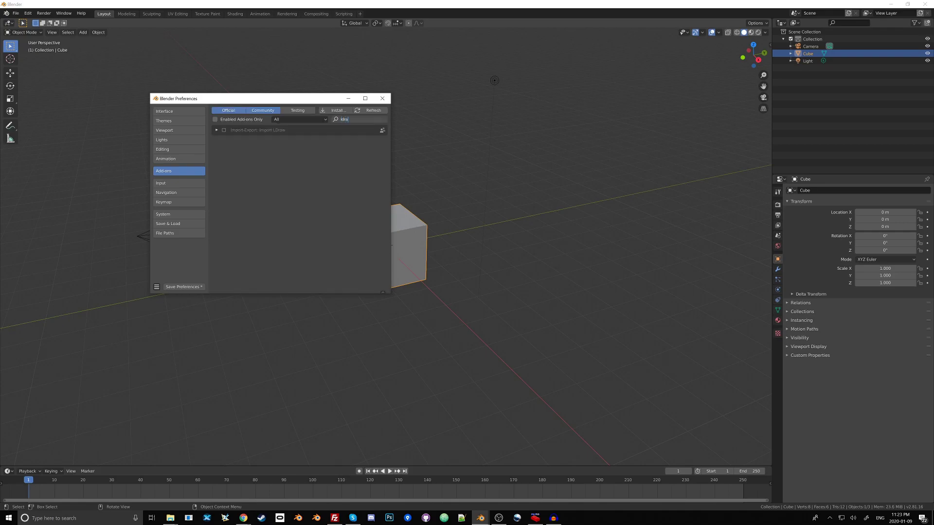
pyautogui.press('Return')
pyautogui.click(224, 130)
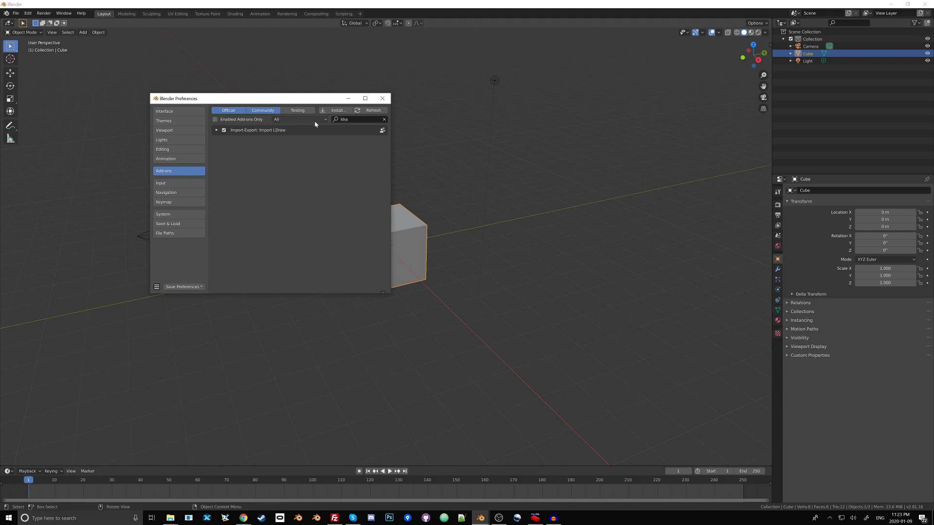
pyautogui.click(335, 111)
# Step: Install the newest 'xplane' add-on zip from the Internet Downloads folder
pyautogui.click(316, 302)
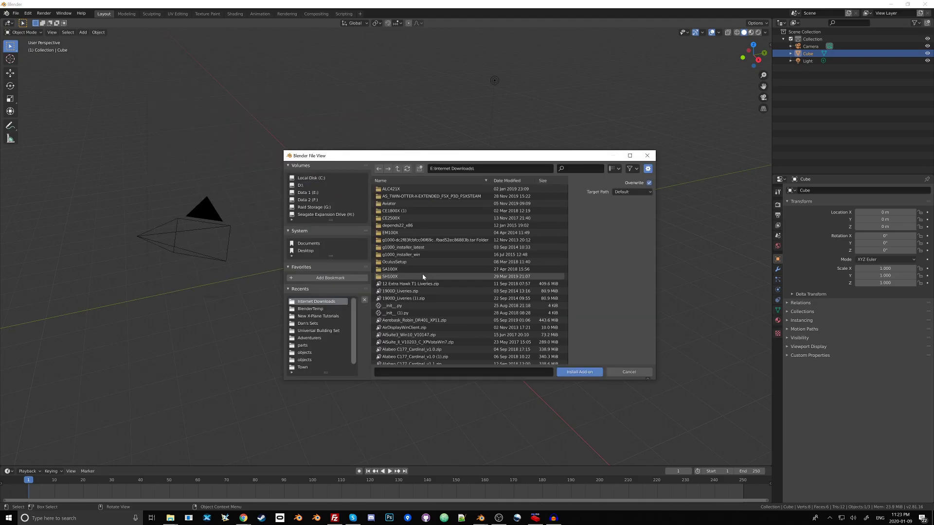
pyautogui.click(567, 168)
pyautogui.write('xplane')
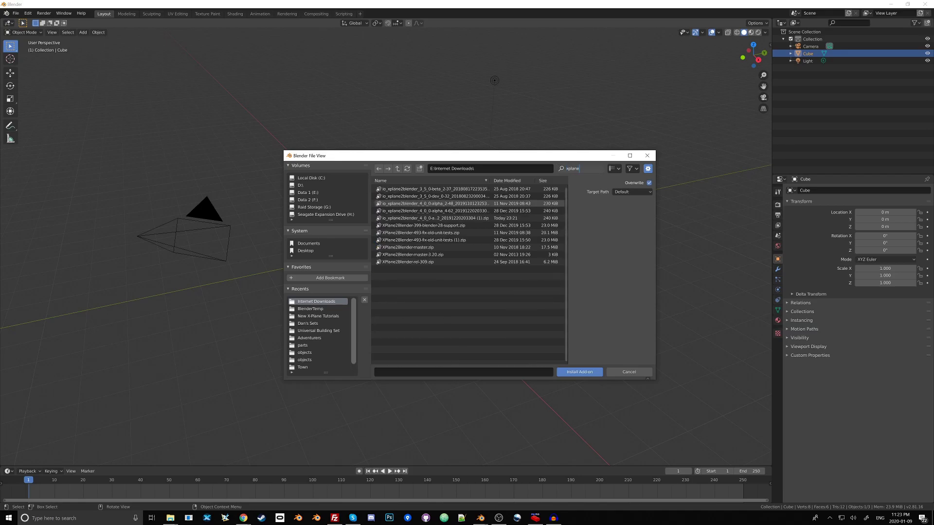
pyautogui.press('Return')
pyautogui.click(516, 182)
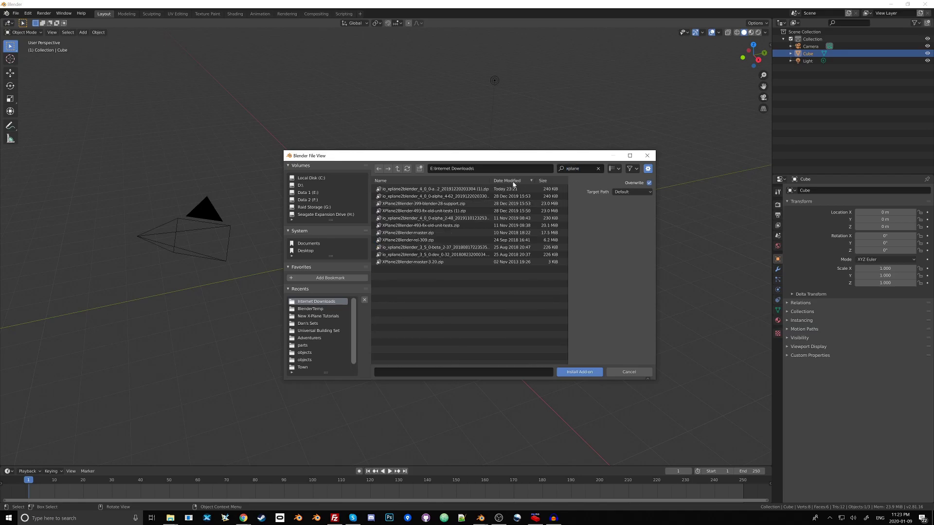
pyautogui.doubleClick(470, 191)
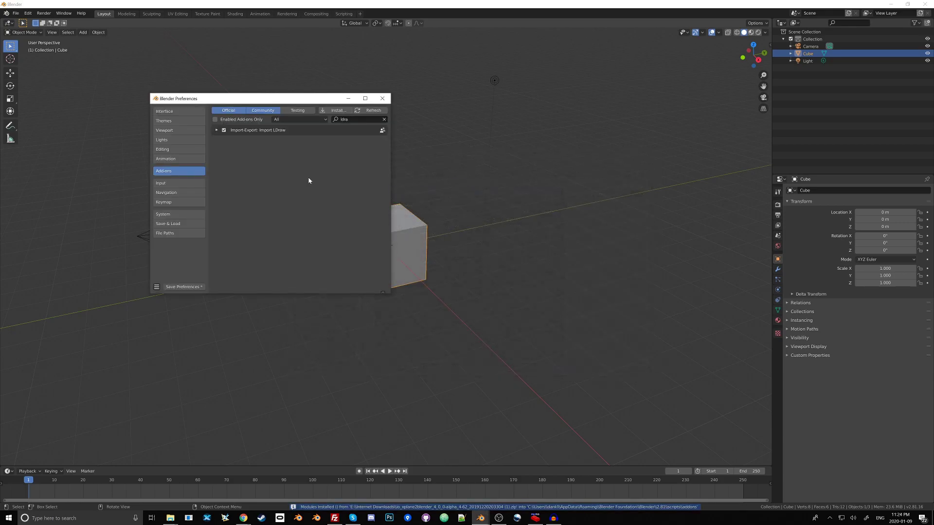
# Step: Search add-ons for 'x-', enable the X-Plane add-on, and close Preferences
pyautogui.click(384, 120)
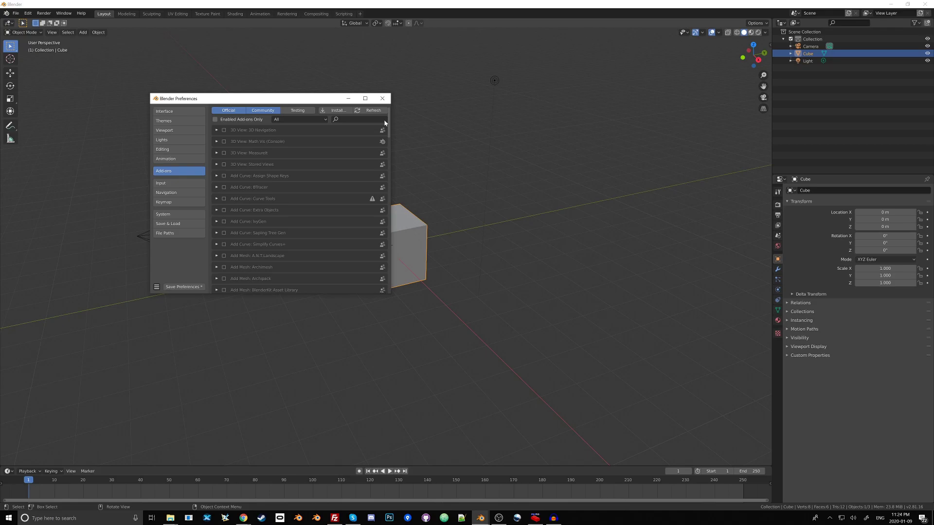
pyautogui.click(368, 121)
pyautogui.write('x-pl')
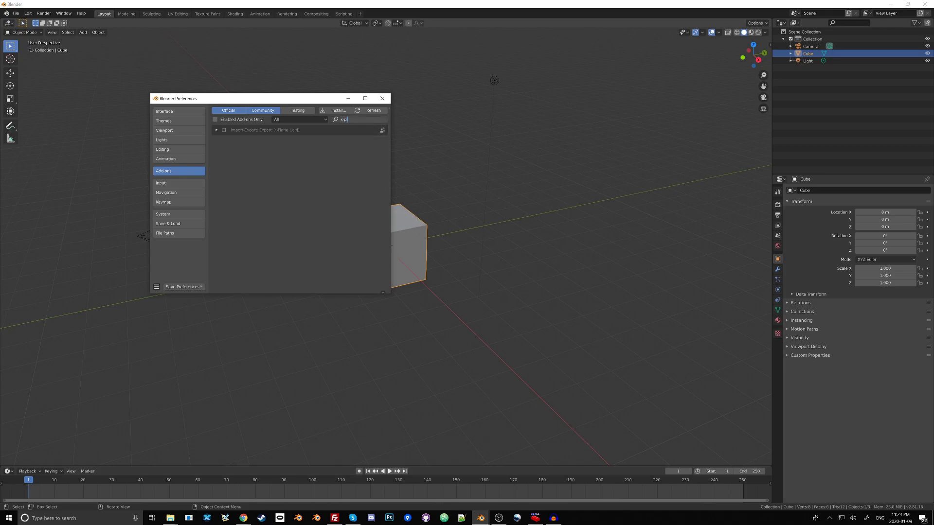
pyautogui.click(224, 130)
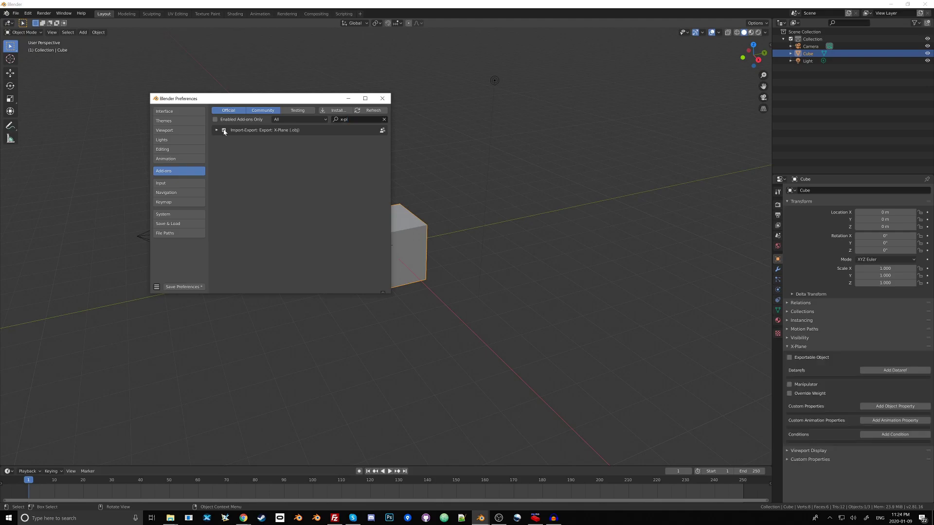
pyautogui.click(382, 98)
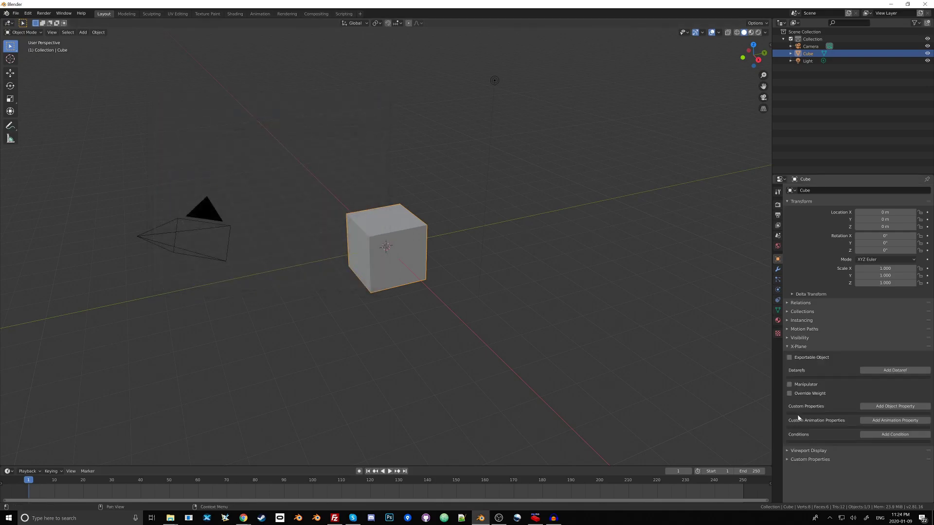
# Step: Collapse the X-Plane object panel and display the scene's X-Plane 11.3x export settings
pyautogui.click(789, 350)
pyautogui.click(777, 235)
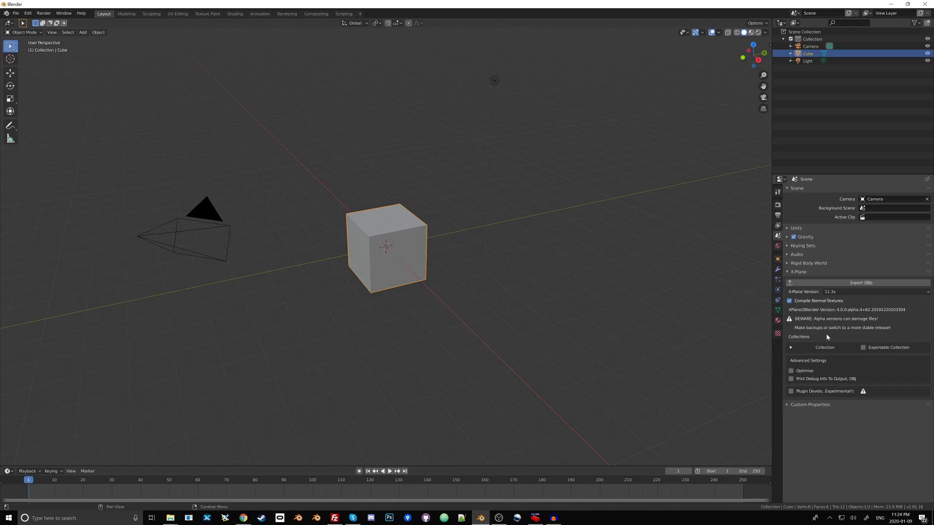
# Step: Import Solo Trainer.ldr from the objects folder with the LDraw importer and orbit around the plane
pyautogui.click(17, 14)
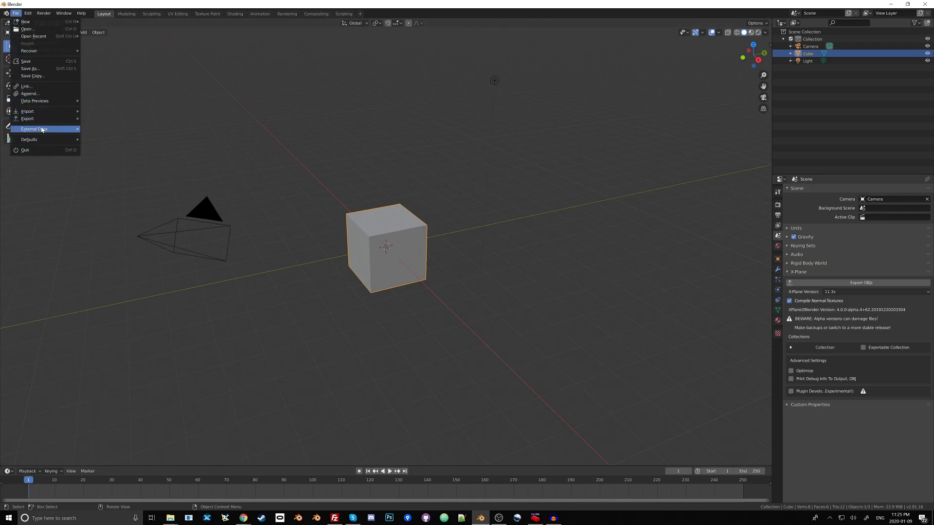
pyautogui.moveTo(42, 130)
pyautogui.moveTo(48, 112)
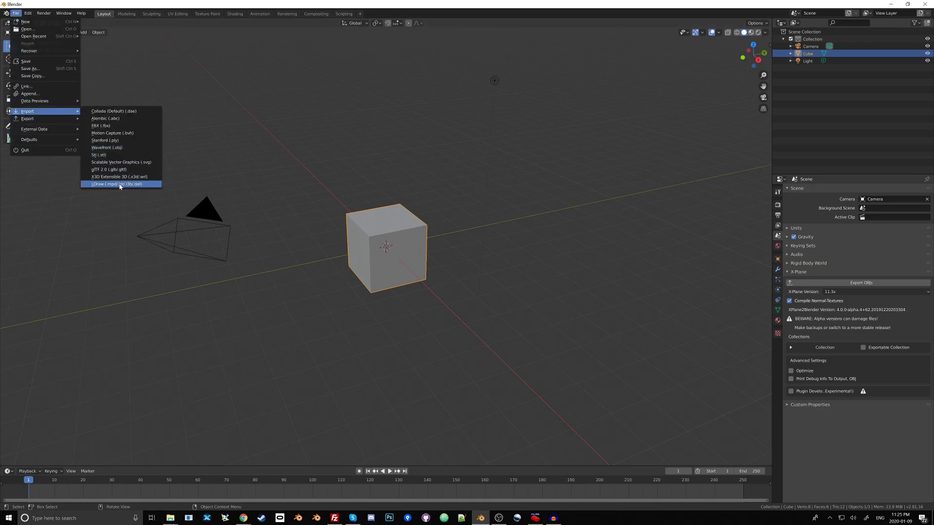
pyautogui.click(120, 185)
pyautogui.doubleClick(413, 203)
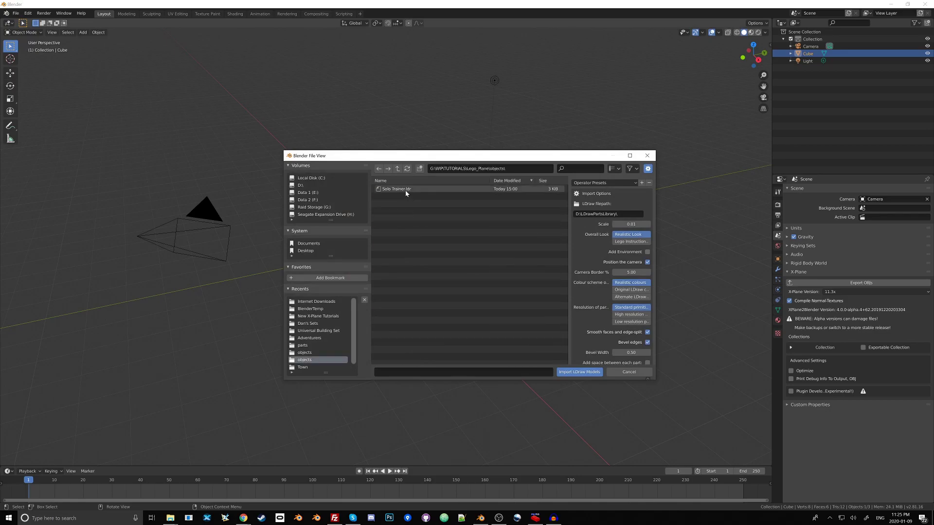
pyautogui.doubleClick(403, 191)
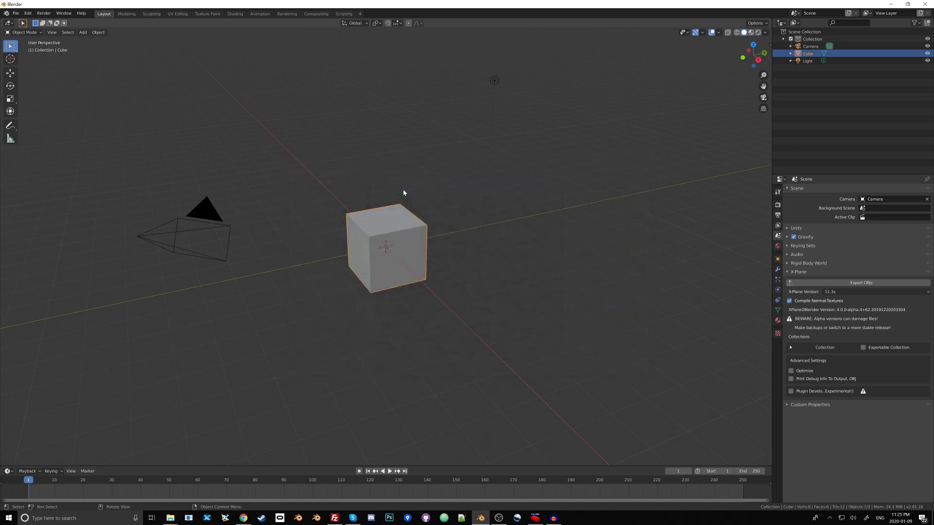
pyautogui.moveTo(416, 244); pyautogui.dragTo(433, 247, button='middle')
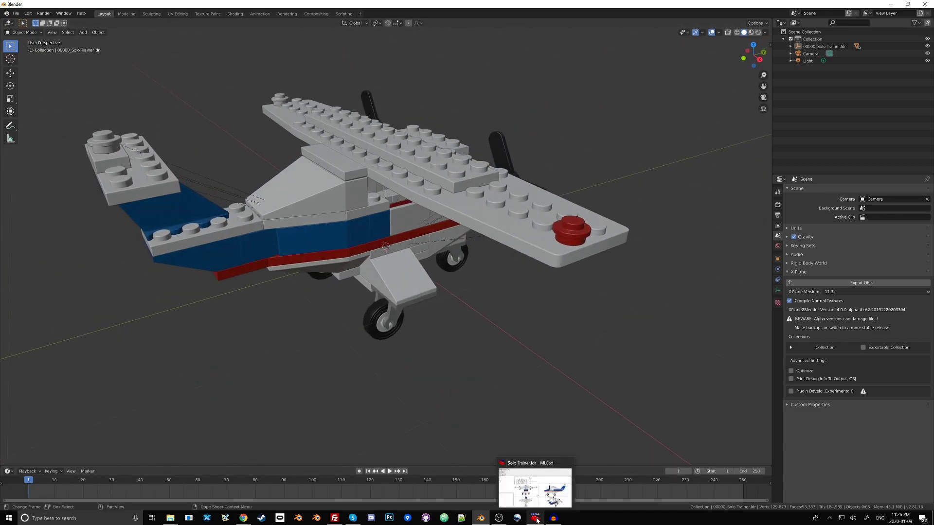
pyautogui.click(535, 518)
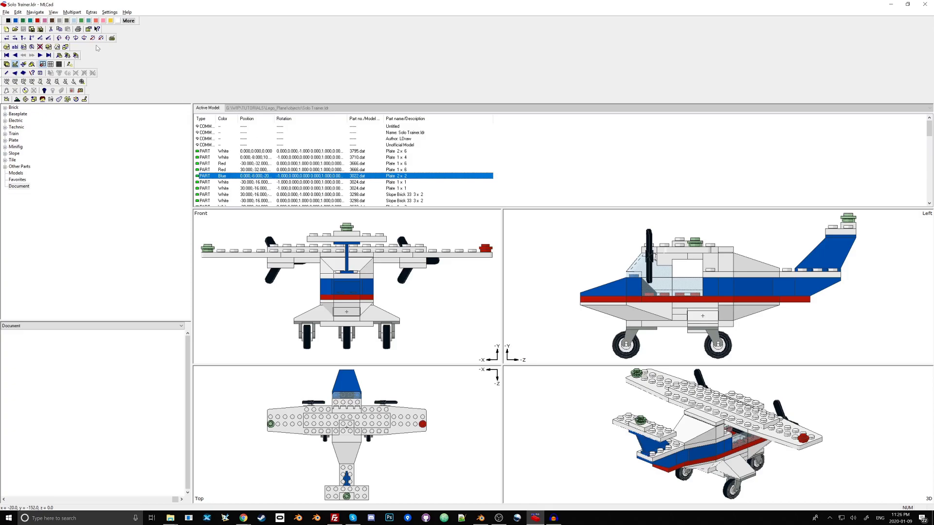
# Step: Start a new MLCad model on the left half beside Chrome's Solo Trainer 6673-1 parts inventory
pyautogui.click(7, 13)
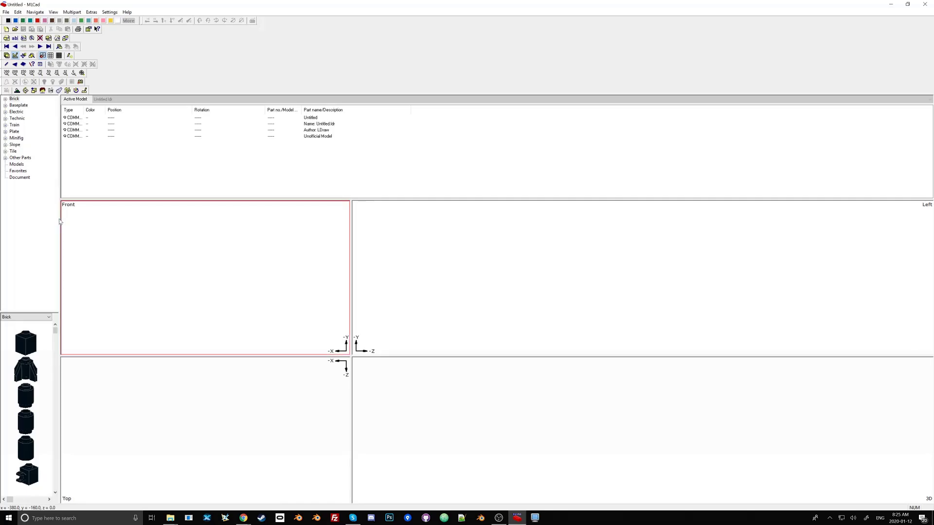
pyautogui.click(908, 3)
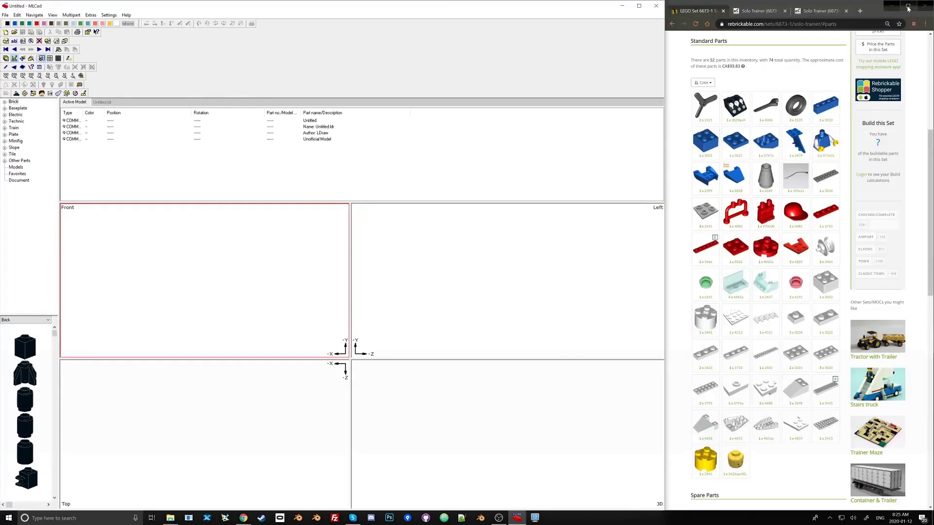
pyautogui.click(761, 11)
pyautogui.click(700, 13)
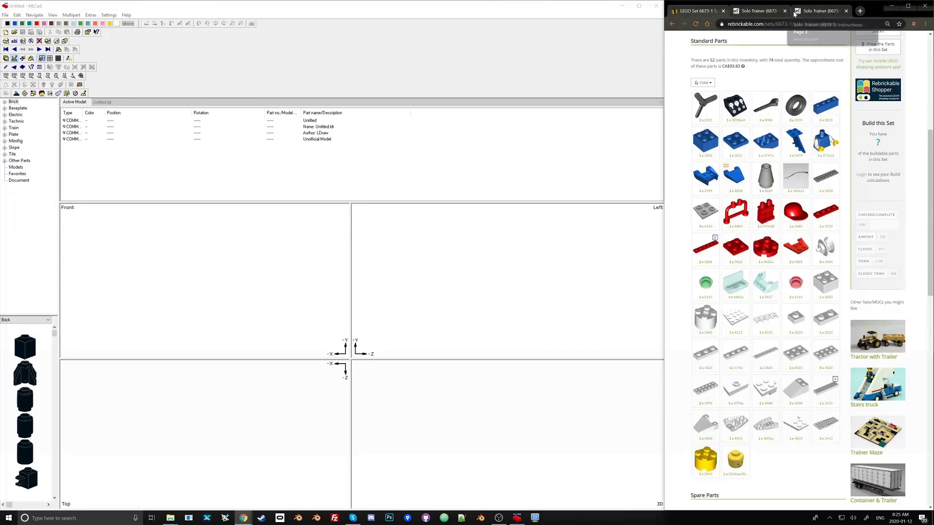
pyautogui.click(770, 14)
pyautogui.click(820, 11)
pyautogui.click(759, 11)
pyautogui.click(697, 13)
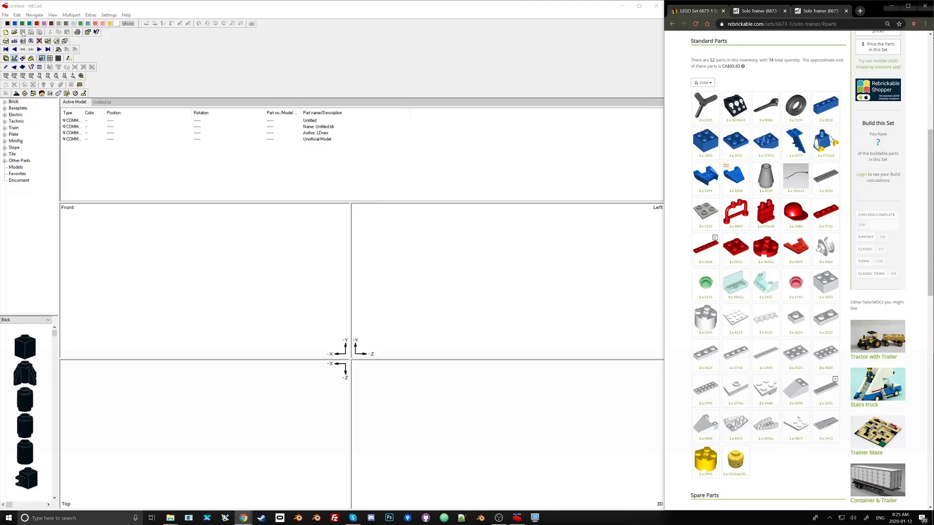
# Step: Merge the standard toolbar into the top row and drag the parts splitter down to enlarge the category list
pyautogui.moveTo(3, 33); pyautogui.dragTo(251, 27)
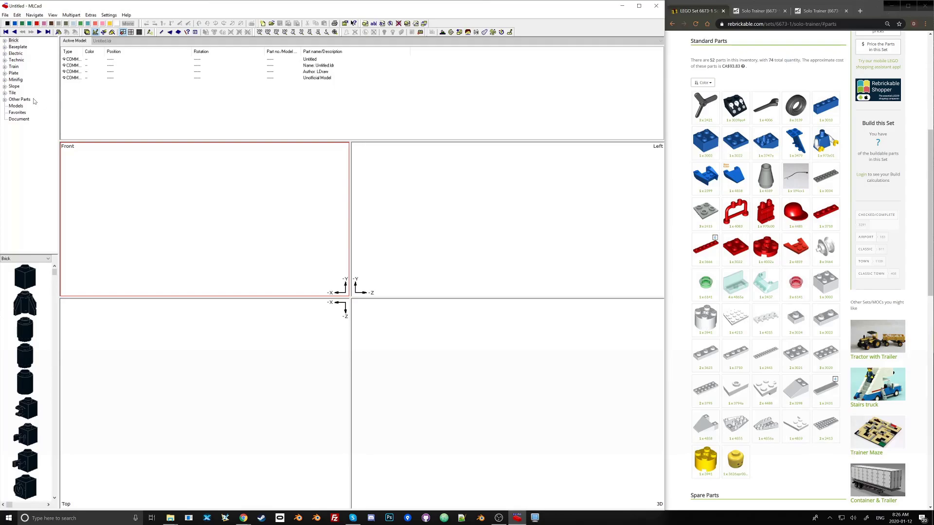
pyautogui.click(5, 99)
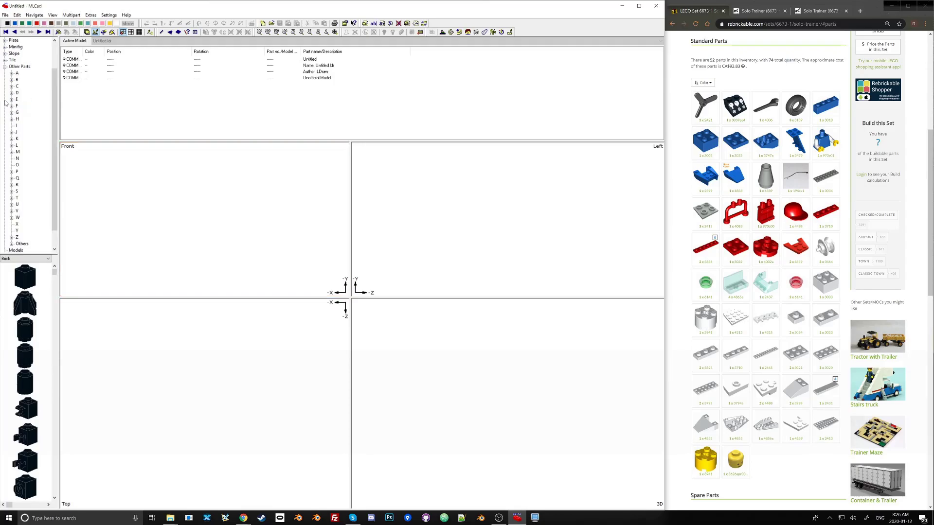
pyautogui.click(6, 71)
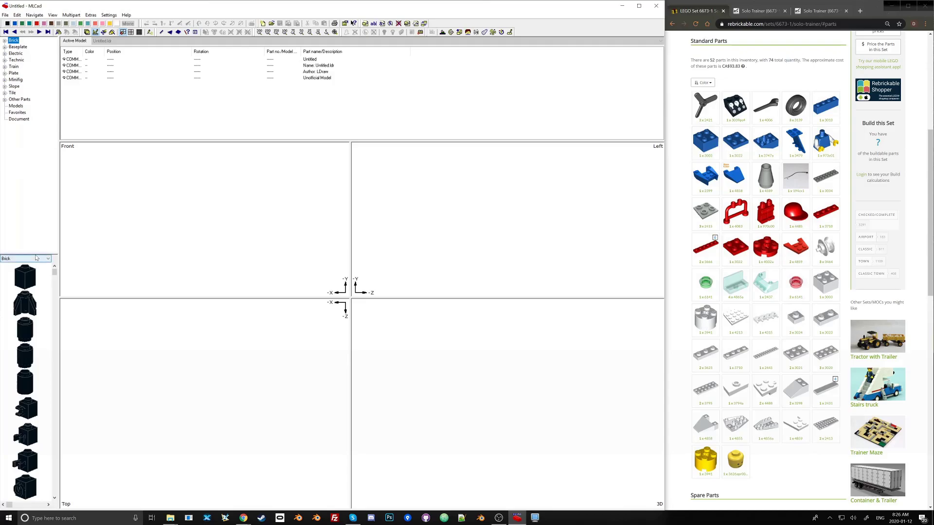
pyautogui.moveTo(33, 253); pyautogui.dragTo(31, 334)
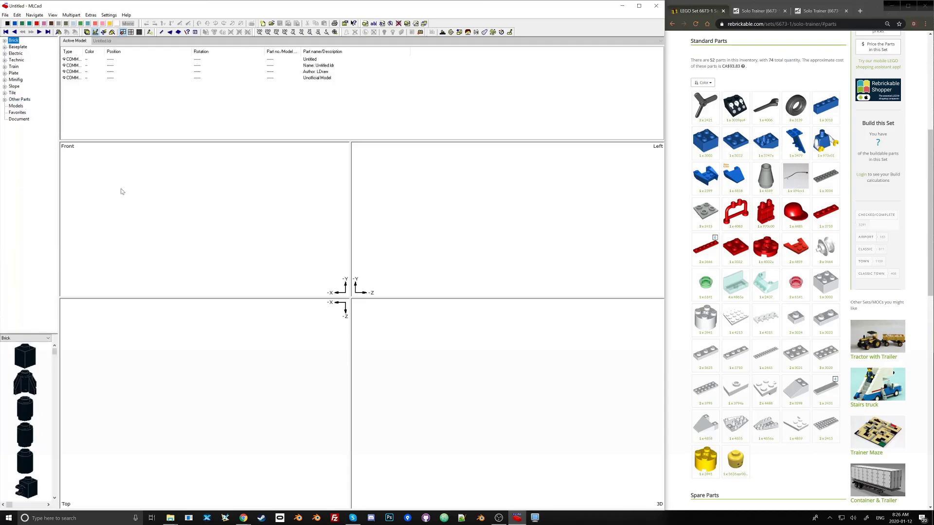
# Step: Check the Solo Trainer instruction scan in Chrome, then return to the Rebrickable parts list
pyautogui.rightClick(185, 188)
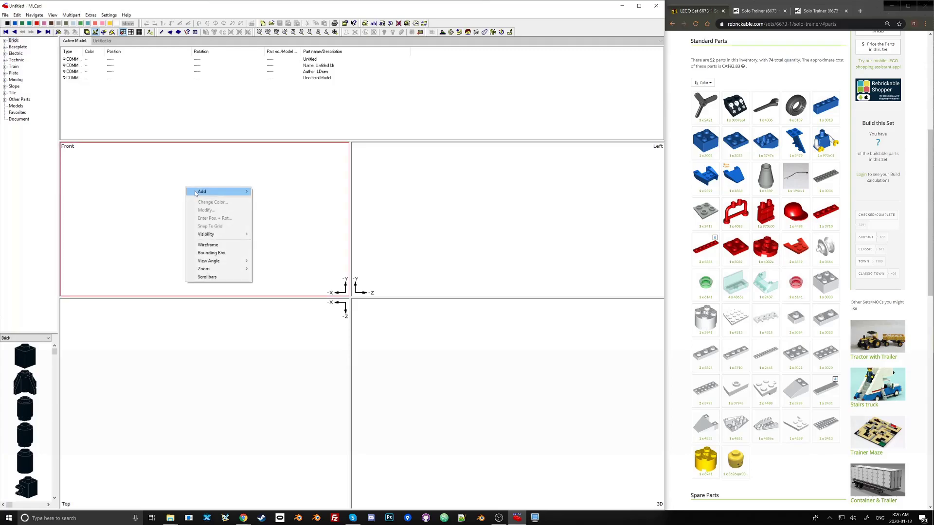
pyautogui.moveTo(219, 191)
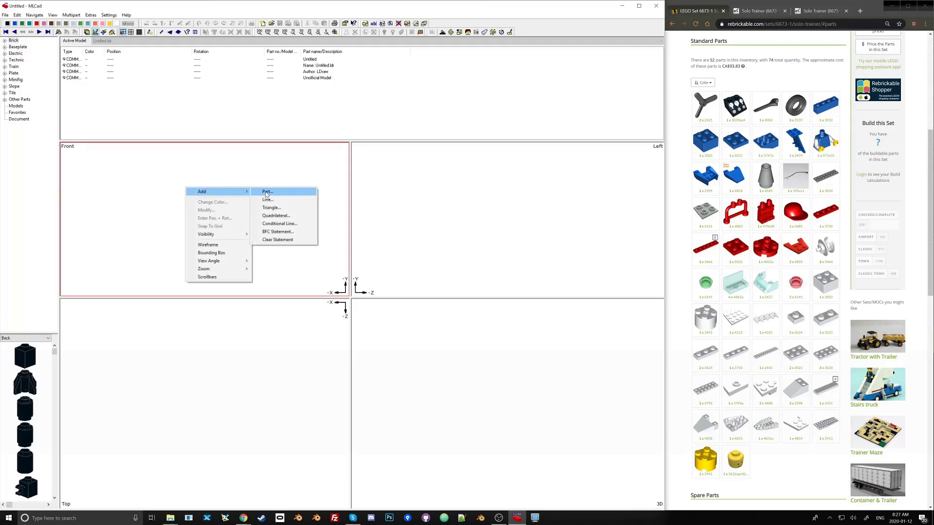
pyautogui.click(253, 173)
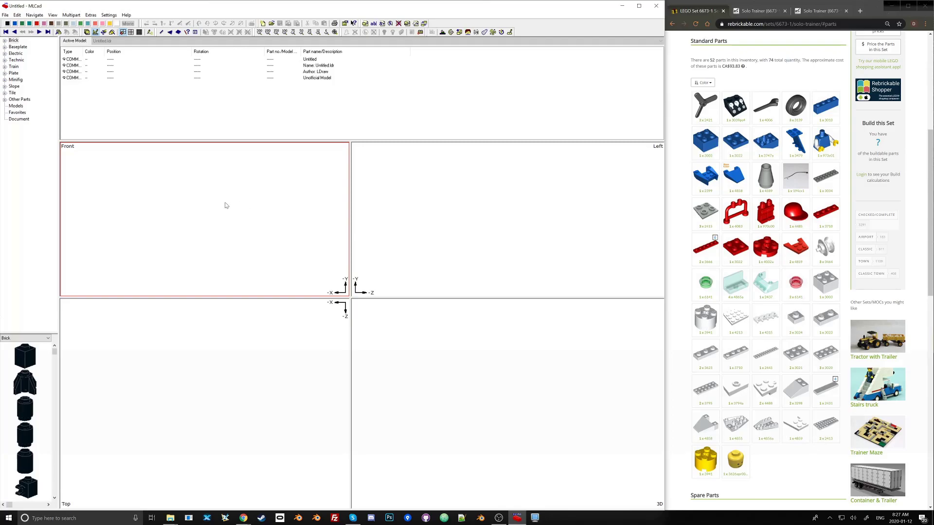
pyautogui.click(760, 10)
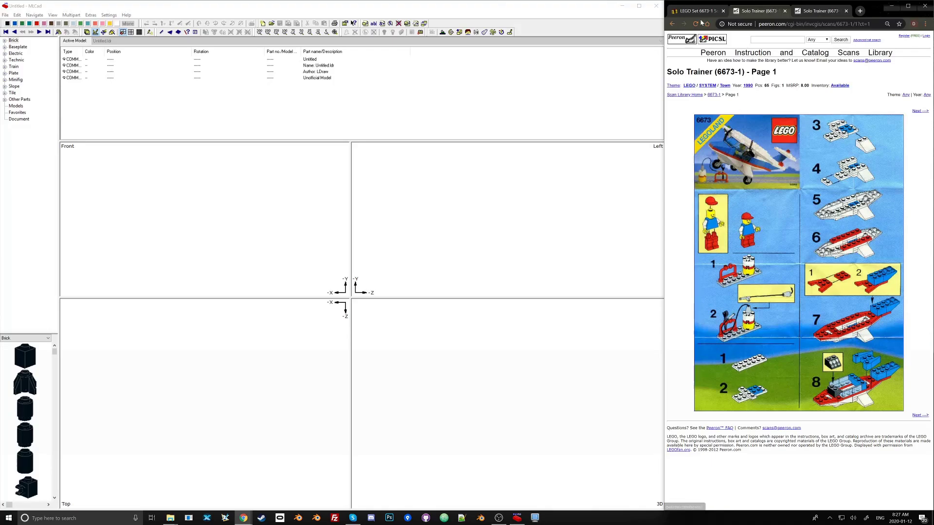
pyautogui.hotkey('alt', 'Left')
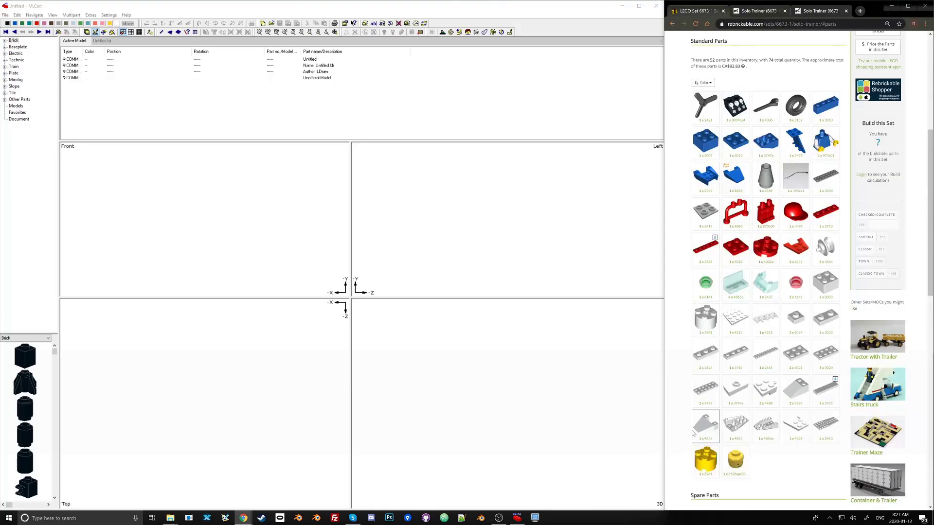
# Step: Add a Plate 2 x 6 (3795.dat) to the model from the Front view's Add > Part menu
pyautogui.rightClick(220, 181)
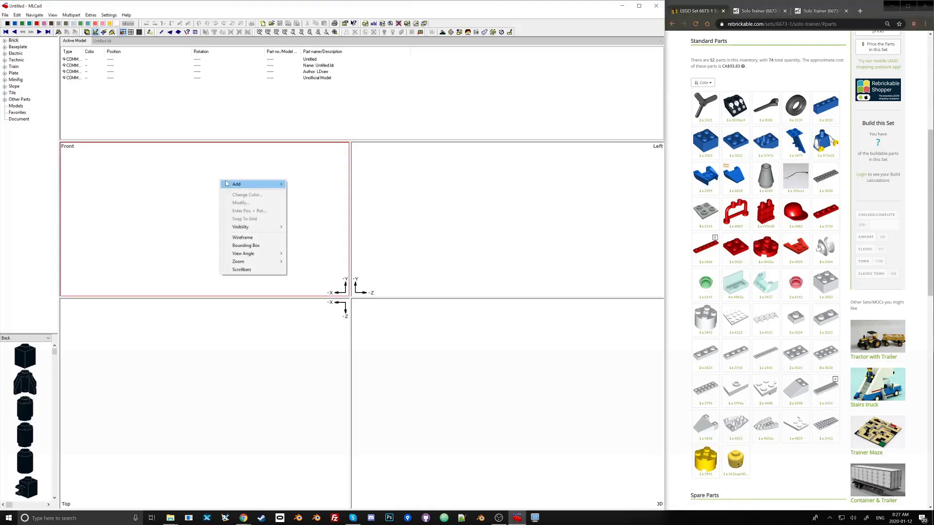
pyautogui.moveTo(273, 184)
pyautogui.click(302, 185)
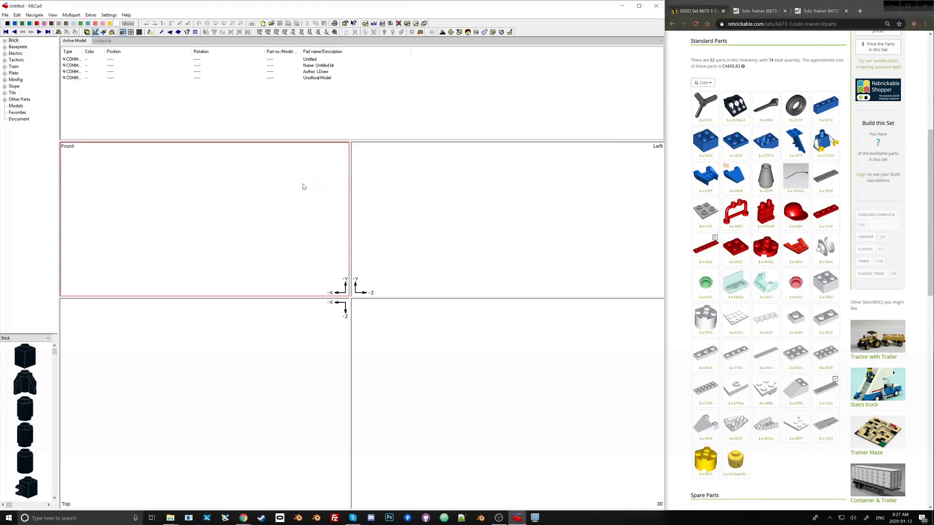
pyautogui.write('3795')
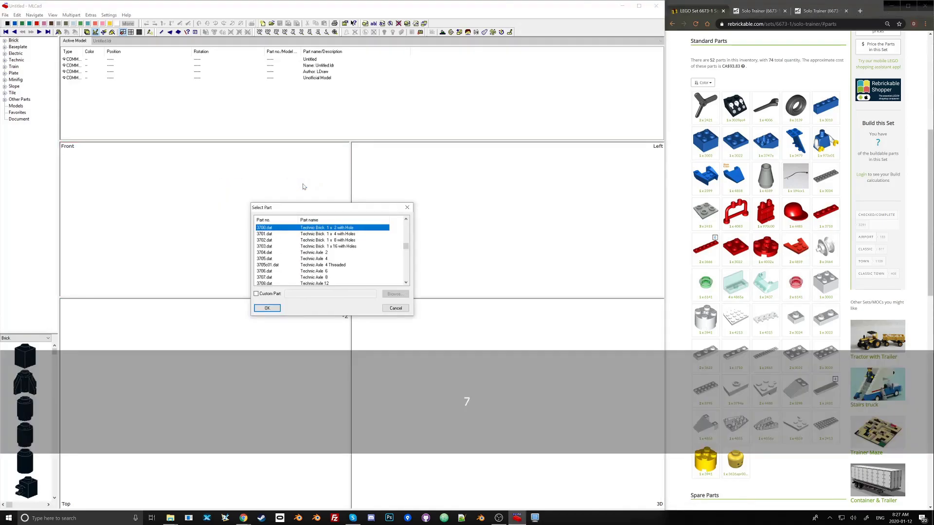
pyautogui.press('Return')
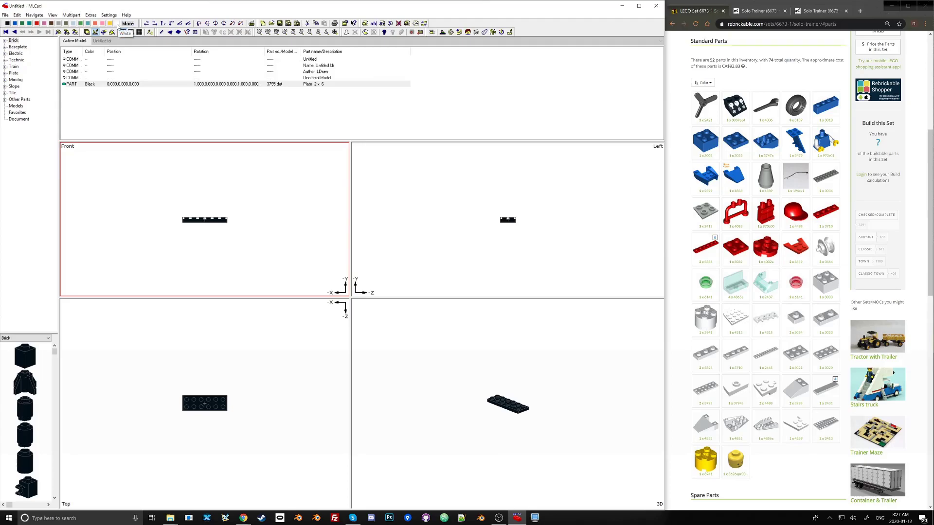
# Step: Try white and light blue on the 2x6 plate, then apply a custom transparent colour
pyautogui.click(116, 23)
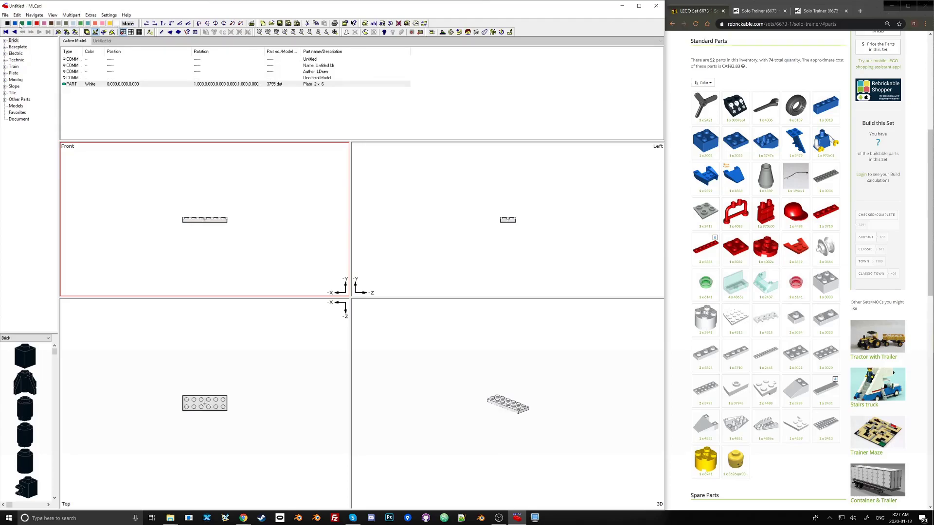
pyautogui.click(74, 24)
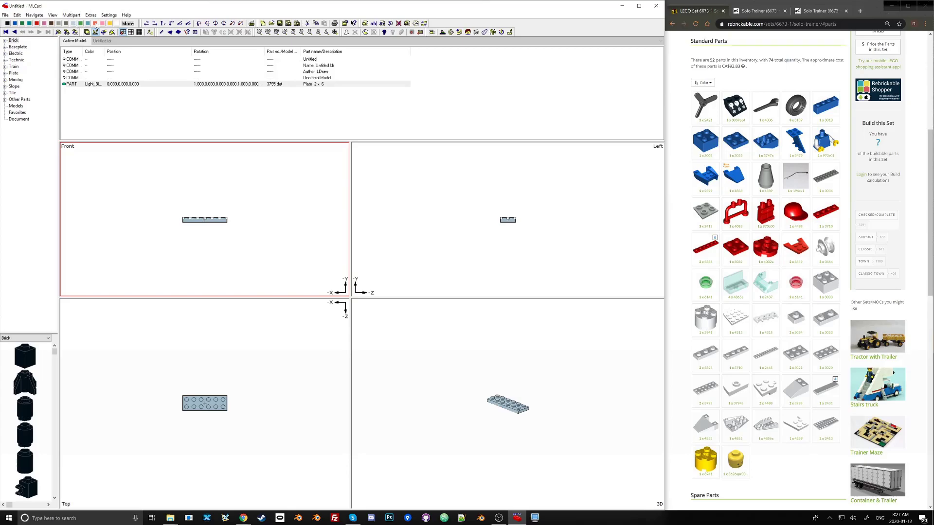
pyautogui.click(128, 24)
pyautogui.click(316, 329)
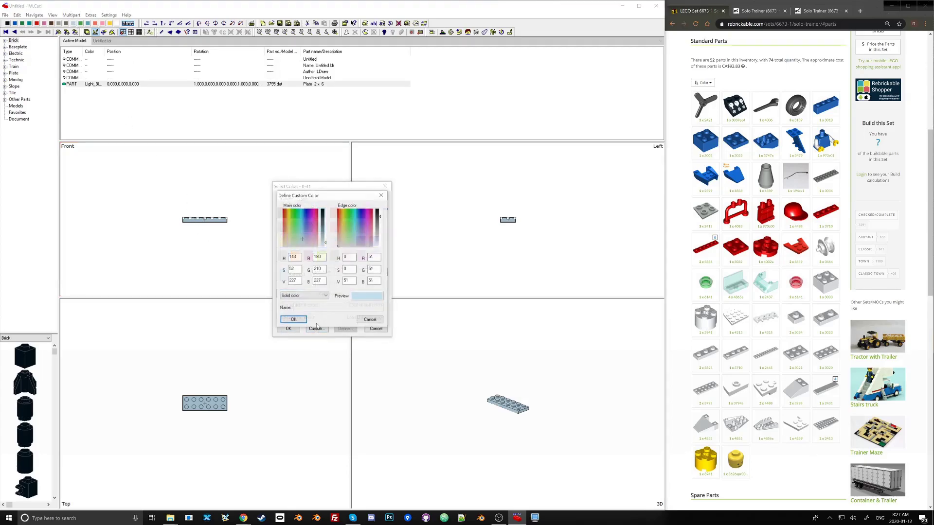
pyautogui.click(302, 296)
pyautogui.click(301, 309)
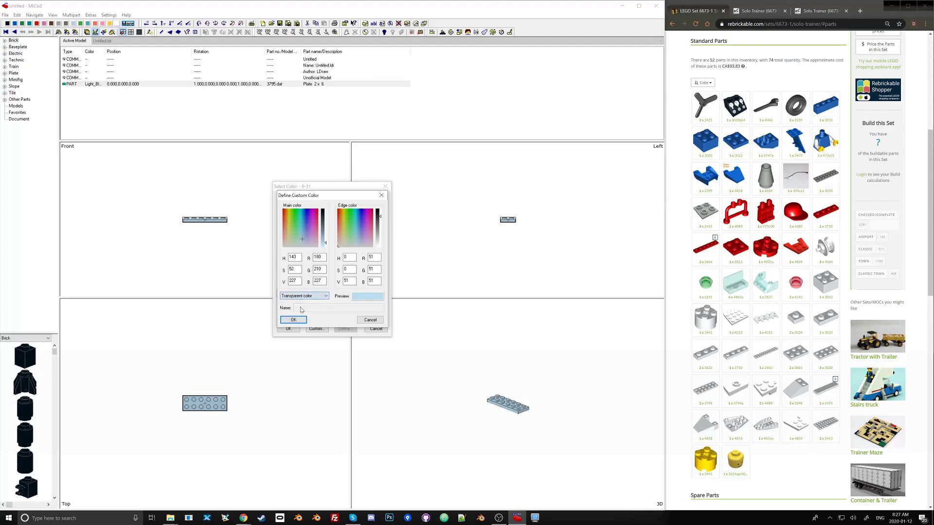
pyautogui.click(293, 320)
pyautogui.click(292, 330)
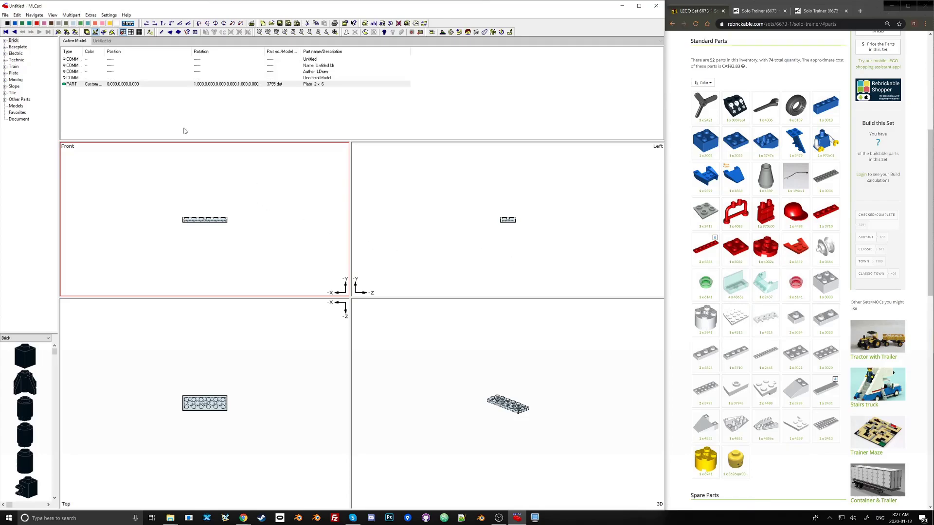
# Step: Set the 2x6 plate back to white and rotate it about the vertical axis
pyautogui.click(117, 23)
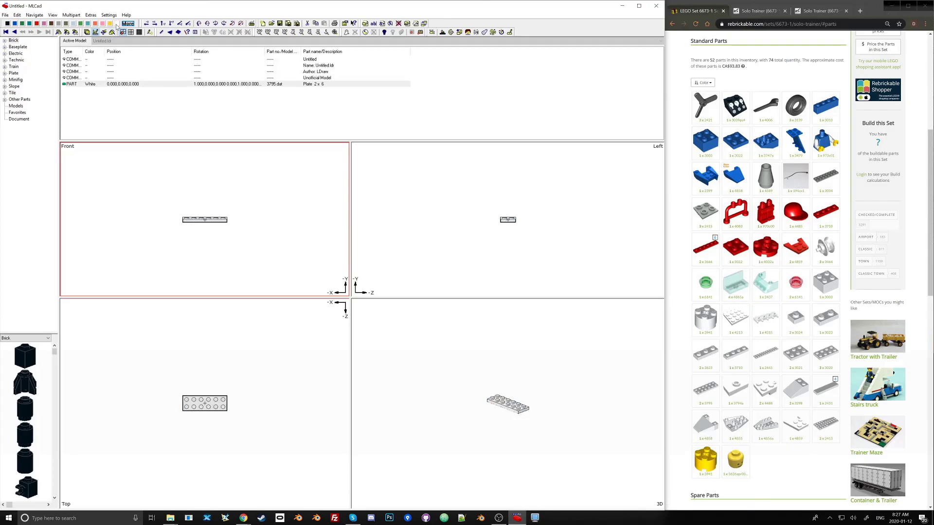
pyautogui.click(140, 86)
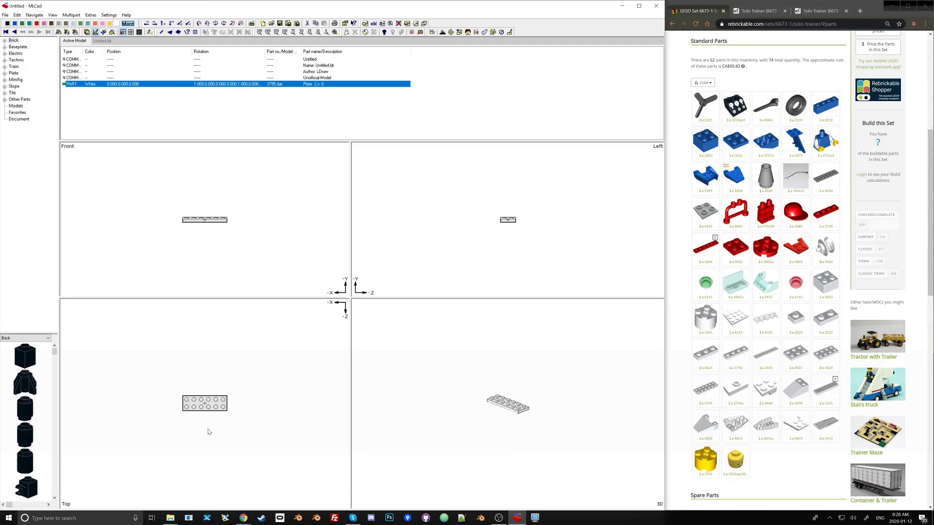
pyautogui.press('a')
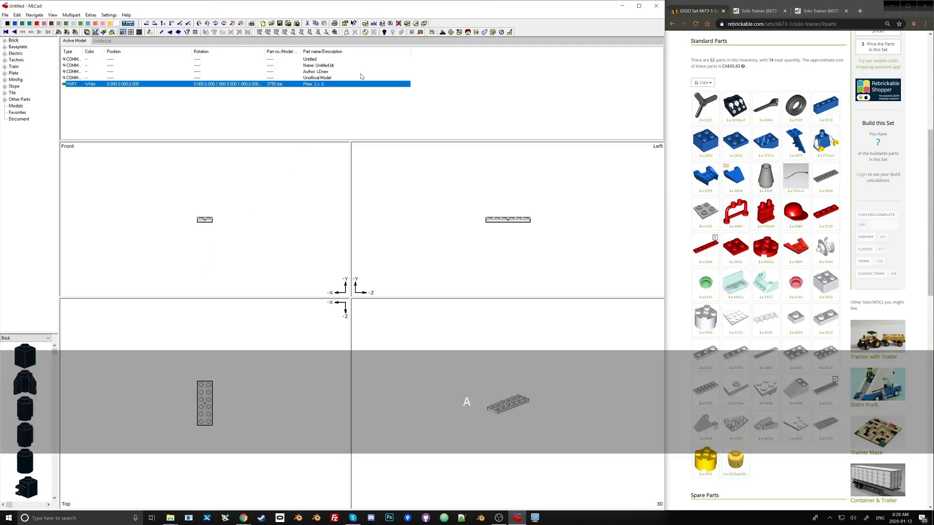
pyautogui.click(215, 24)
pyautogui.click(216, 23)
pyautogui.click(215, 23)
pyautogui.click(216, 23)
# Step: Flip the plate upside down and back upright, then nudge it sideways and back
pyautogui.click(207, 24)
pyautogui.click(207, 24)
pyautogui.click(207, 24)
pyautogui.click(207, 24)
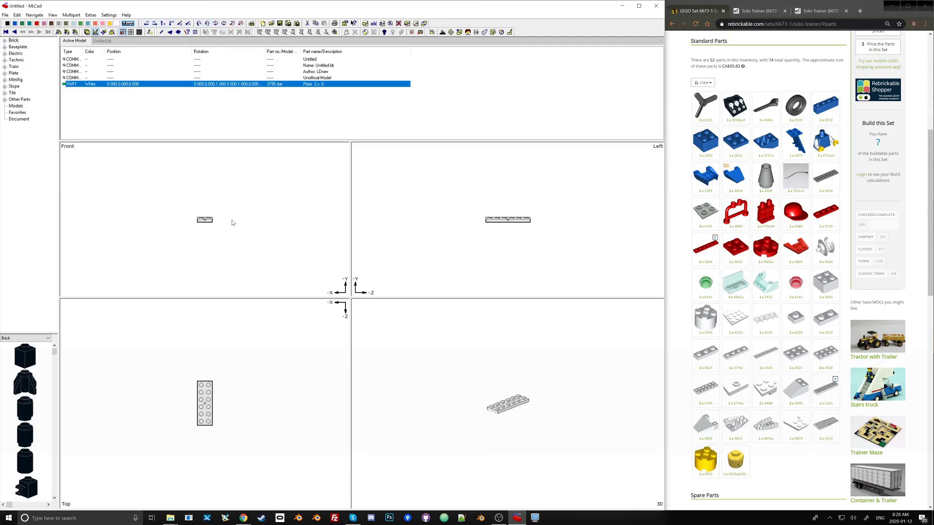
pyautogui.press('Left')
pyautogui.press('Left')
pyautogui.press('Right')
pyautogui.press('Right')
pyautogui.press('Left')
pyautogui.press('Left')
pyautogui.press('Right')
pyautogui.press('Right')
# Step: Test moving the plate along Z and vertically, returning it to the origin
pyautogui.press('Down')
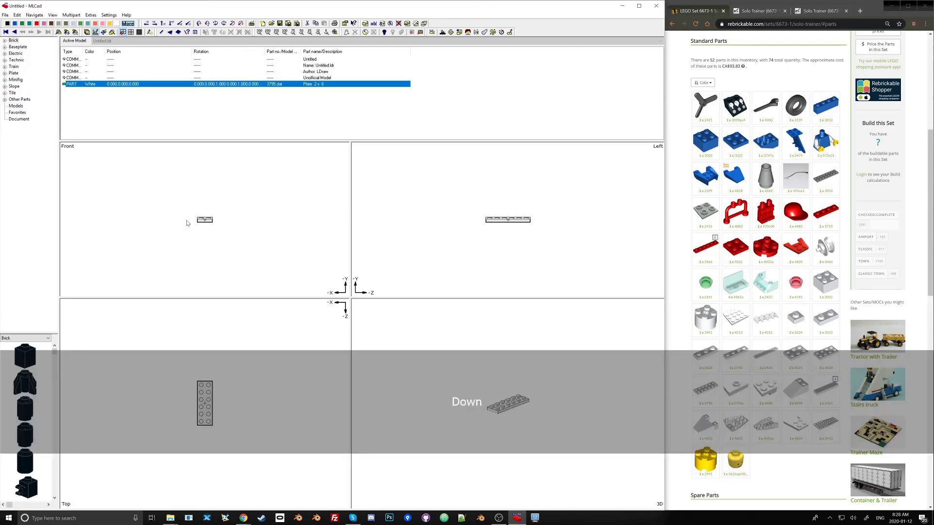
pyautogui.click(189, 23)
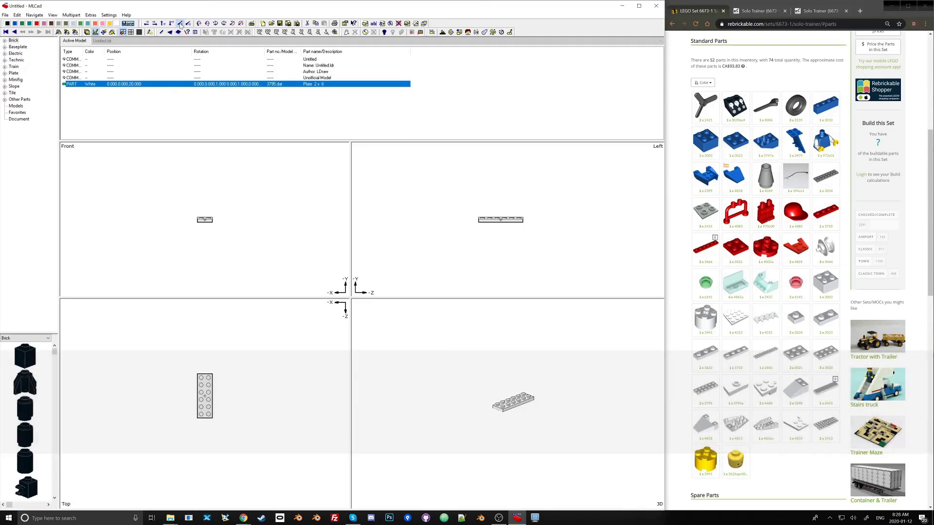
pyautogui.click(188, 24)
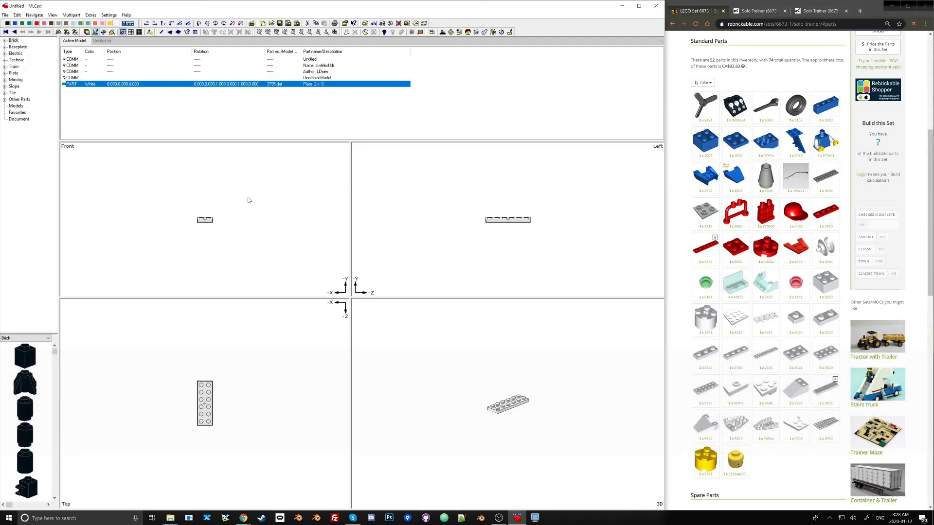
pyautogui.press('Home')
pyautogui.press('End')
pyautogui.press('pageup')
pyautogui.press('pageup')
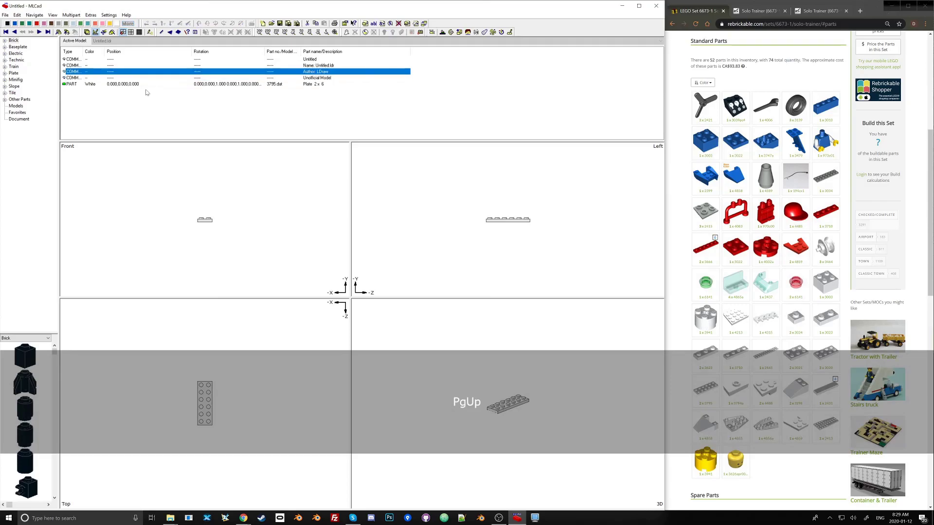
pyautogui.press('pagedown')
pyautogui.press('pagedown')
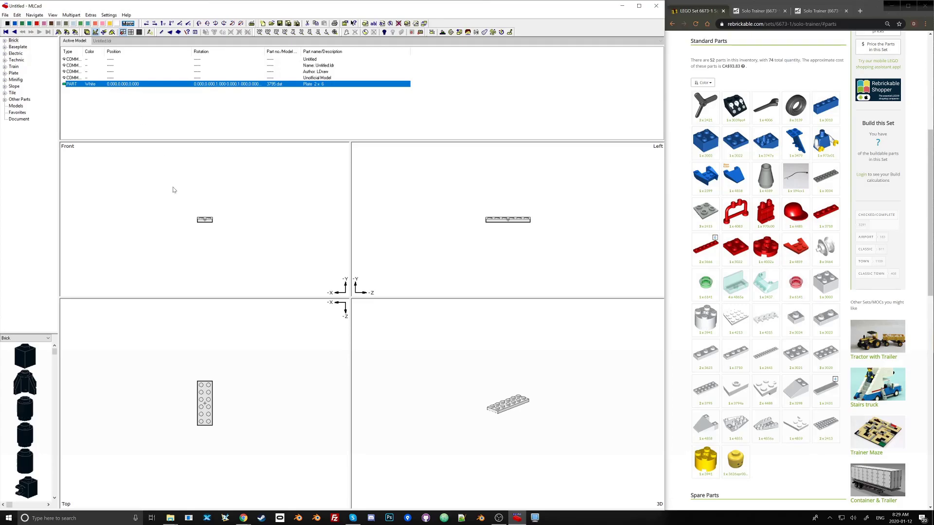
# Step: Move the plate 40 along X, 40 down, and one step along Z
pyautogui.press('Right')
pyautogui.press('Right')
pyautogui.press('Right')
pyautogui.press('Right')
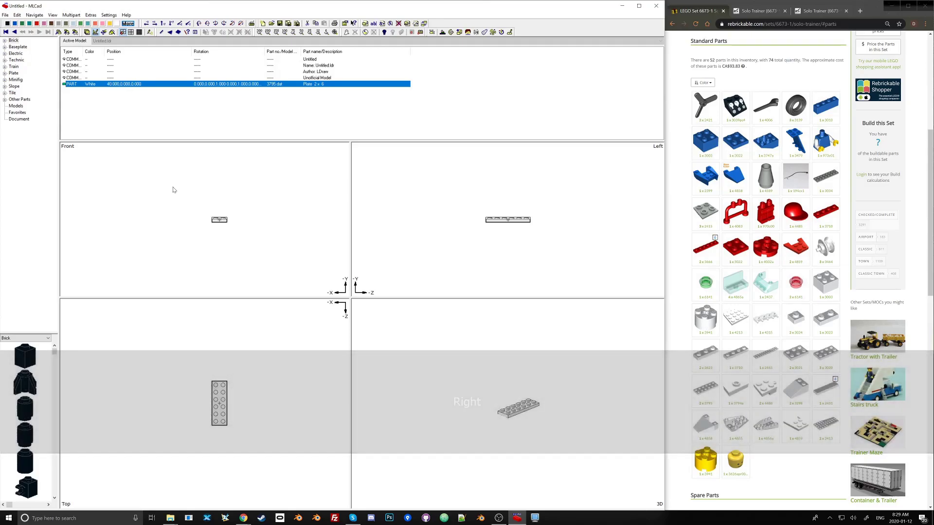
pyautogui.press('End')
pyautogui.press('End')
pyautogui.press('End')
pyautogui.press('End')
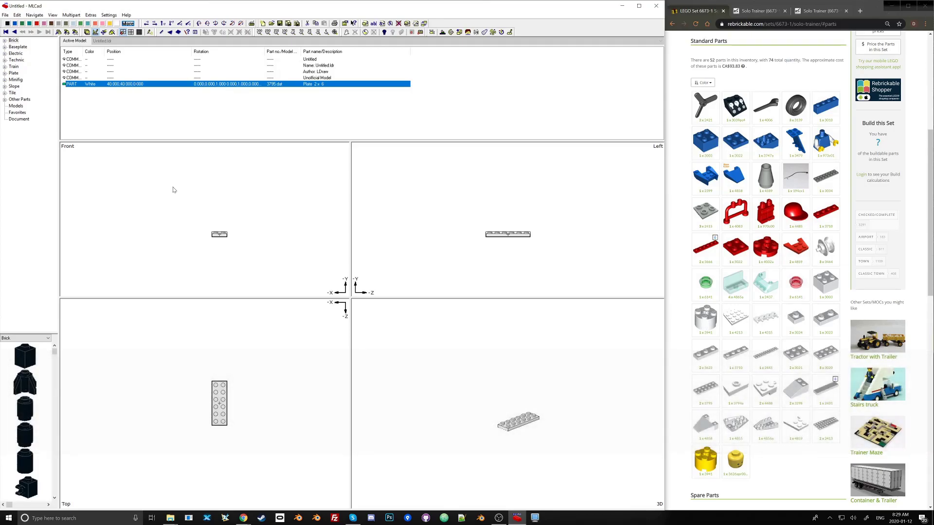
pyautogui.press('Down')
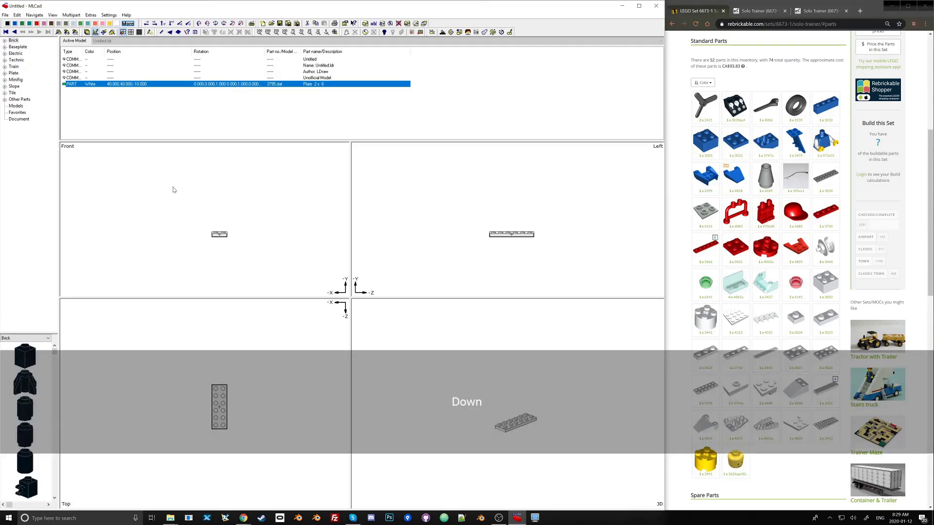